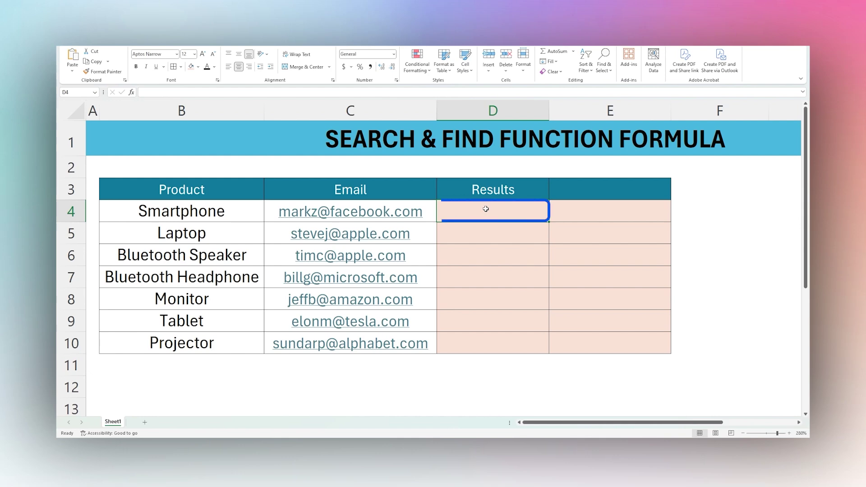
Enter the formula =SEARCH("smart",B4) in cell D4 of the Results column
double_click(486, 209)
text(=)
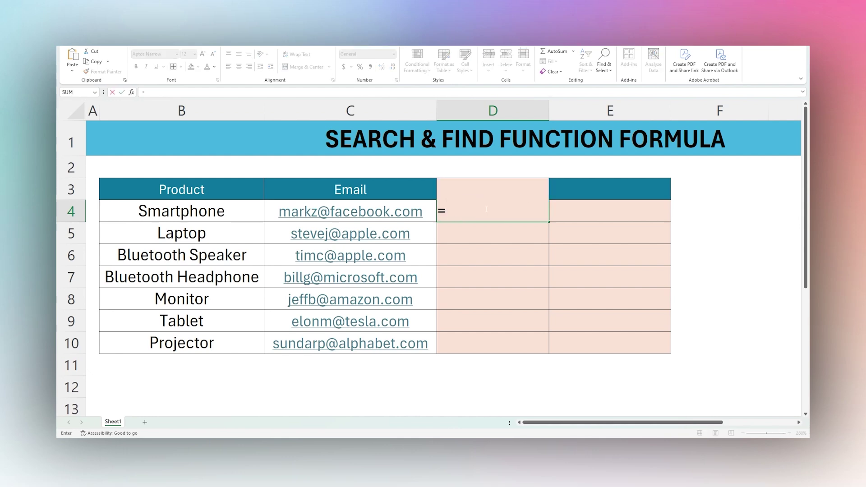
text(searc)
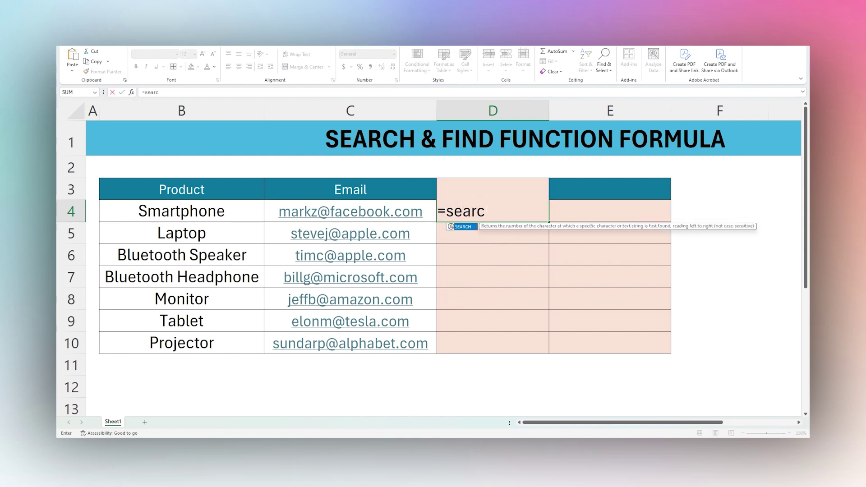
text(h()
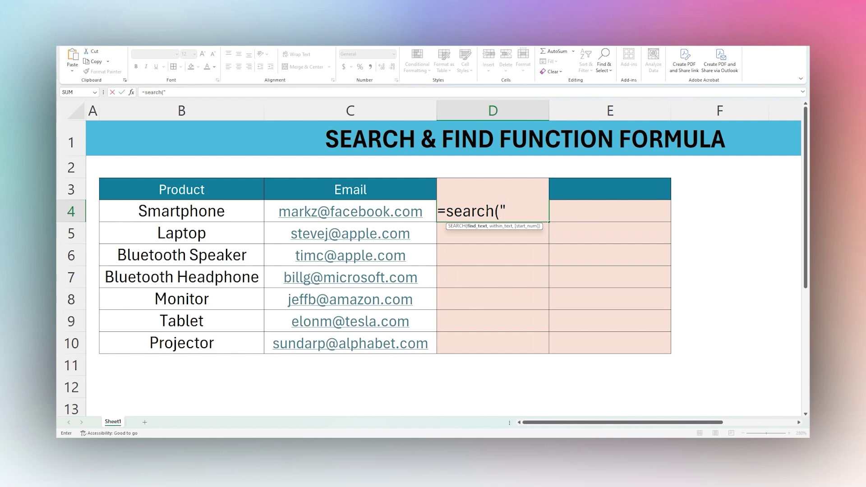
text("smart",B)
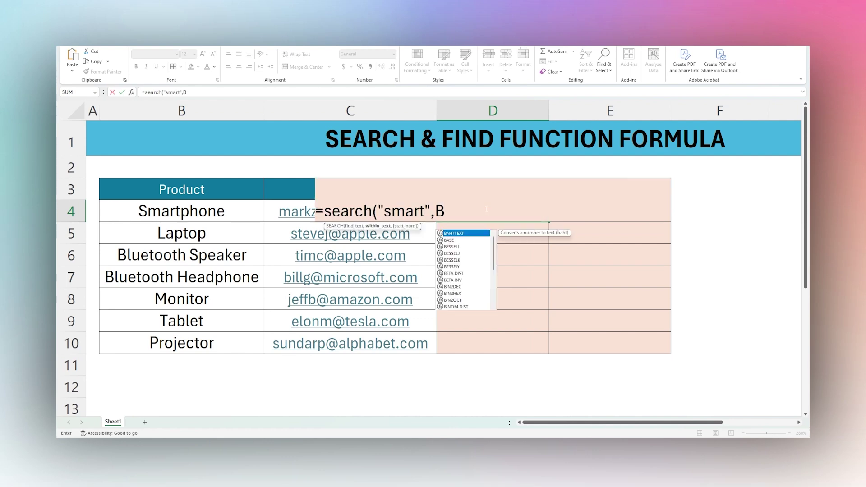
text(4)
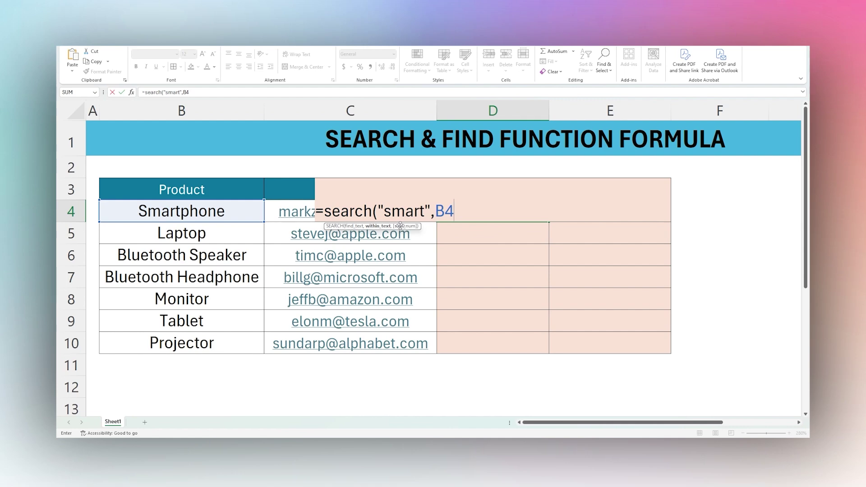
text(,)
key(BackSpace)
text())
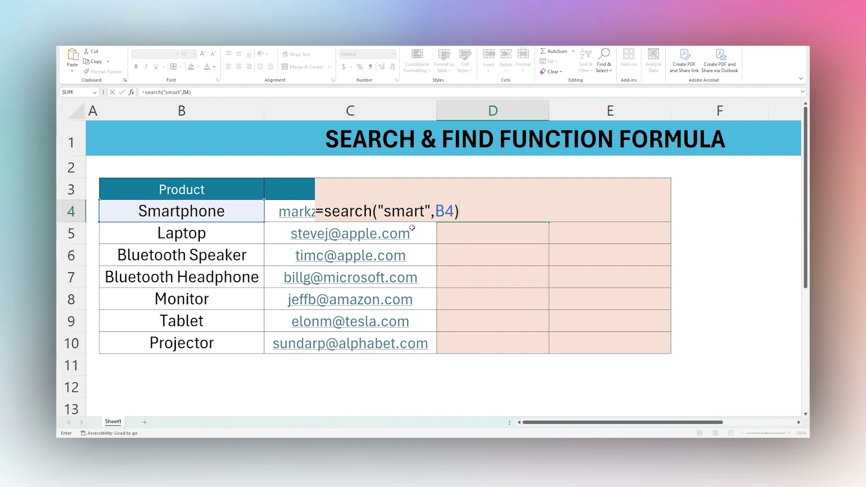
key(Return)
click(490, 206)
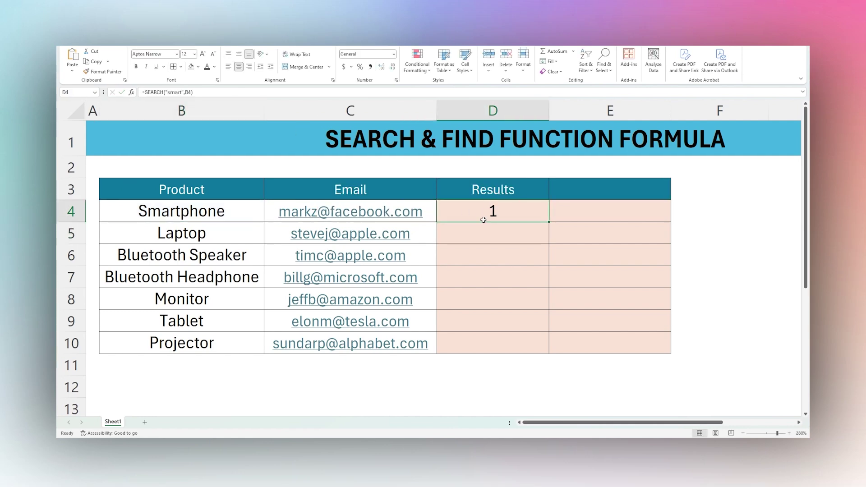
double_click(484, 217)
double_click(415, 211)
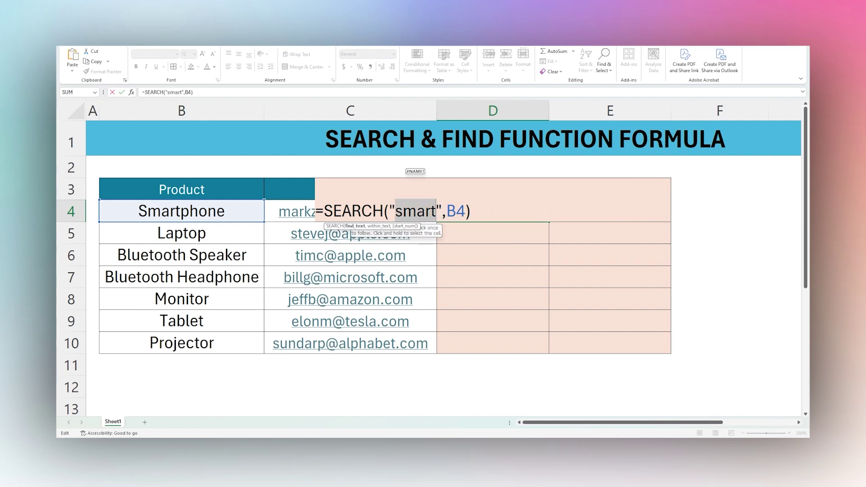
key(Escape)
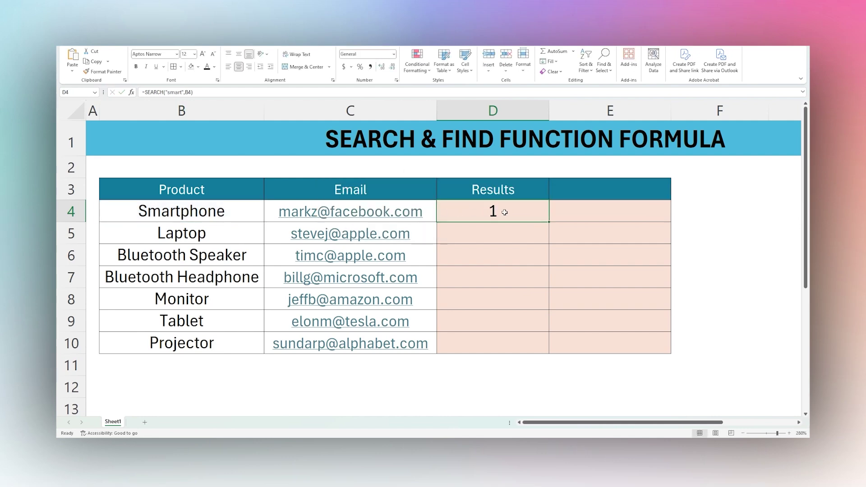
Change the search text in D4's formula to "phone" and compare the result with the product name in B4
double_click(142, 210)
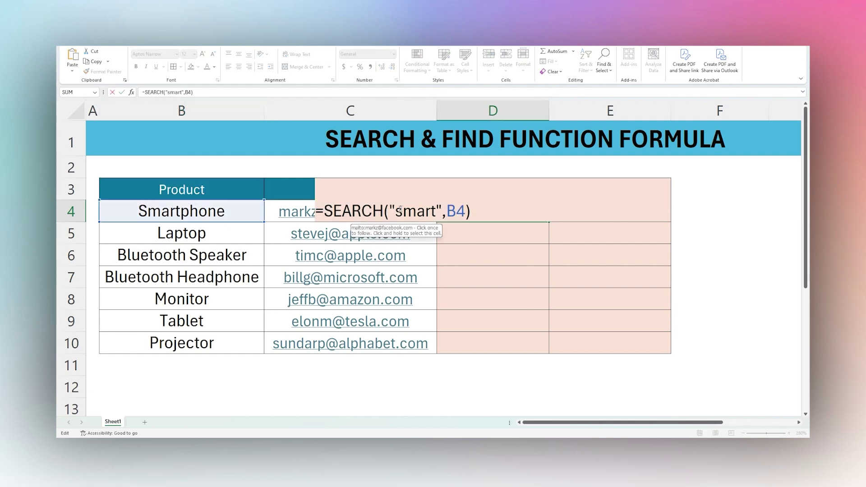
drag(396, 210, 436, 210)
text(phone)
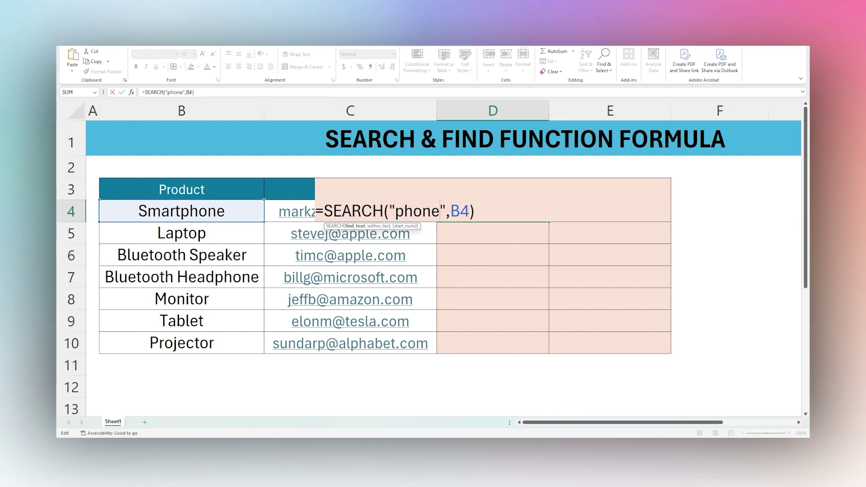
key(Return)
click(491, 216)
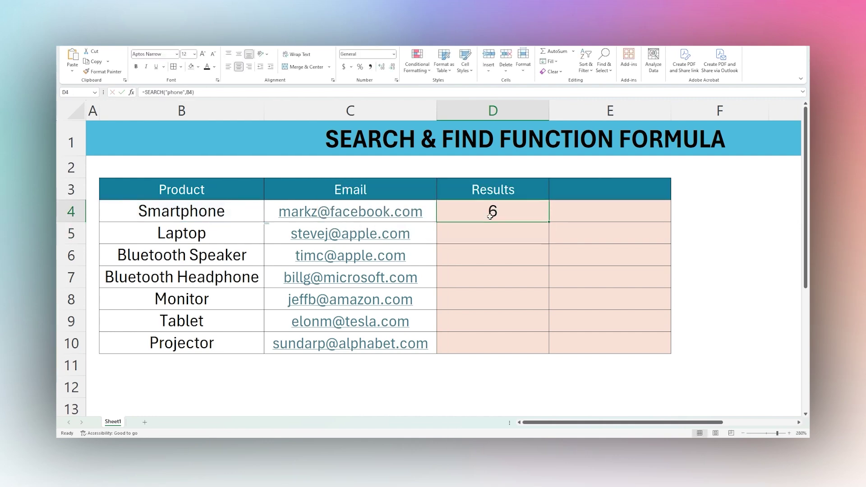
click(152, 211)
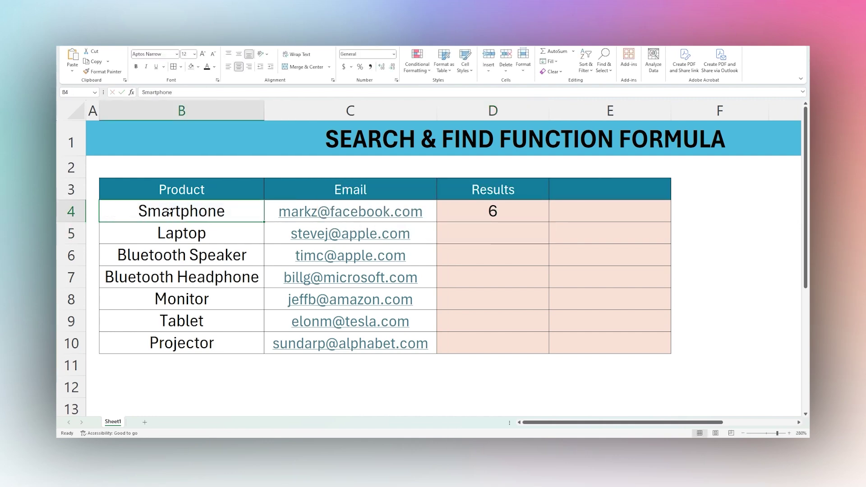
Change D4's formula to =FIND("smart",B4), replacing both the search text and the function
double_click(475, 216)
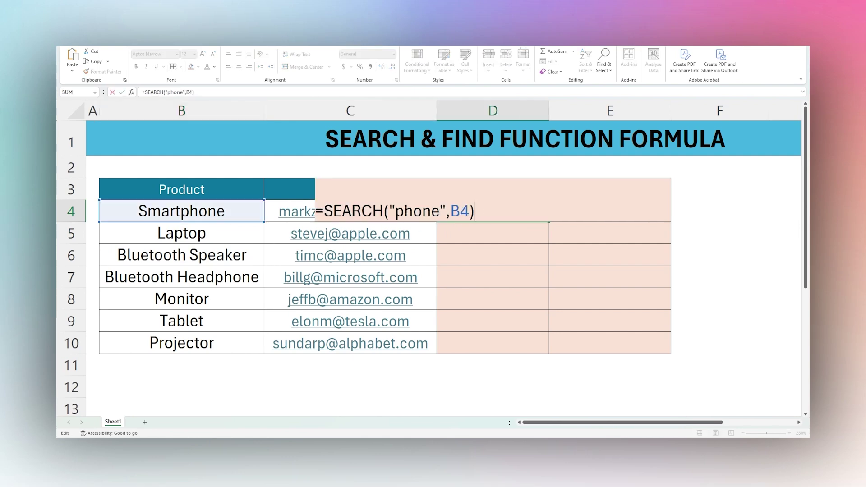
drag(396, 211, 440, 211)
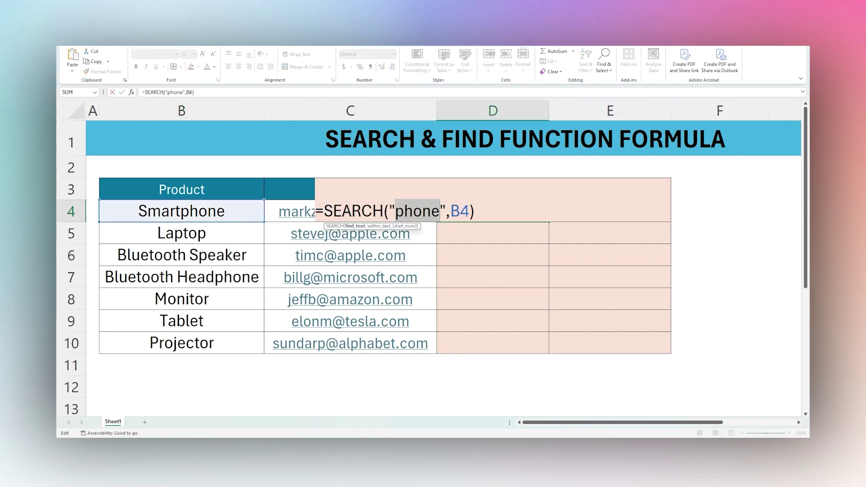
text(smart)
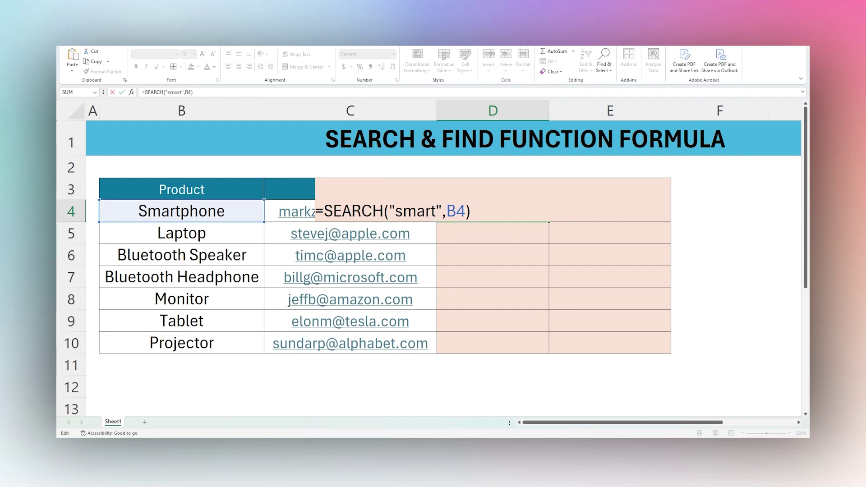
click(324, 211)
text(FIND)
key(Delete)
key(Delete)
key(Delete)
key(Delete)
key(Delete)
key(Delete)
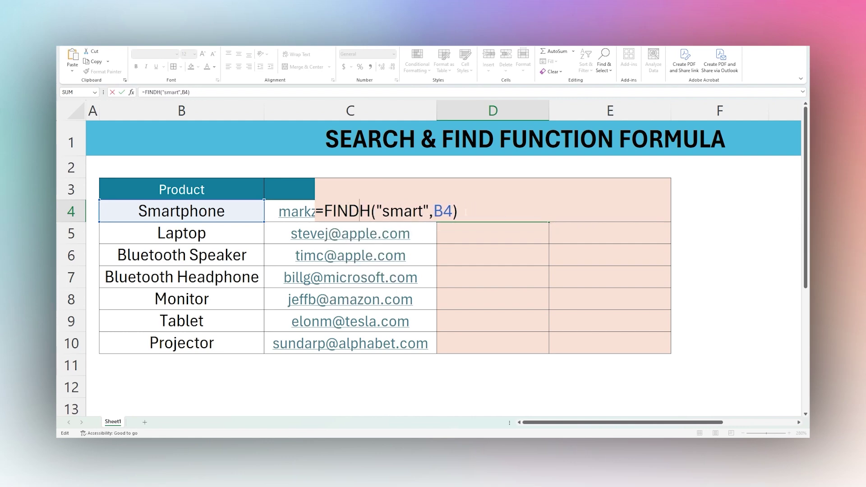
key(Return)
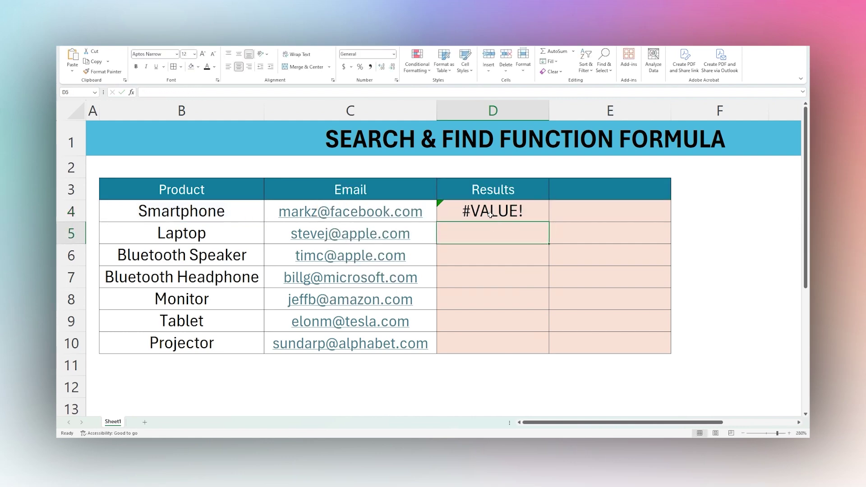
Capitalize the first letter of the search text in D4's FIND formula, making it "Smart"
click(491, 215)
double_click(490, 215)
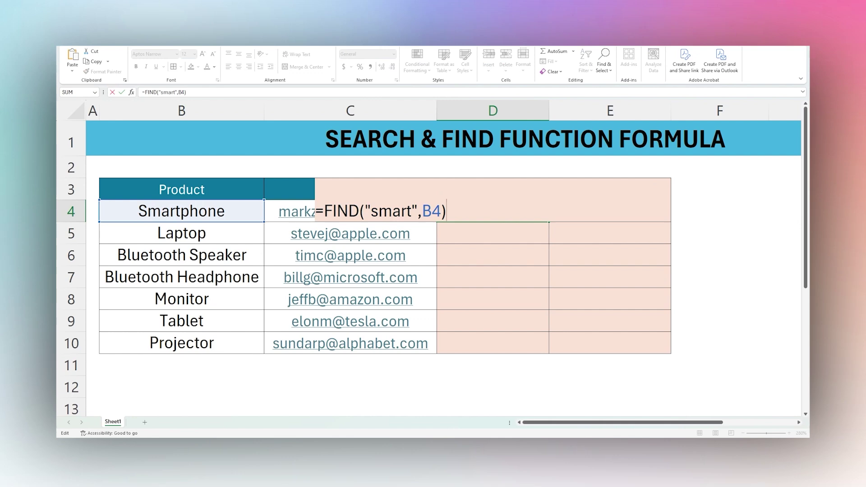
click(378, 211)
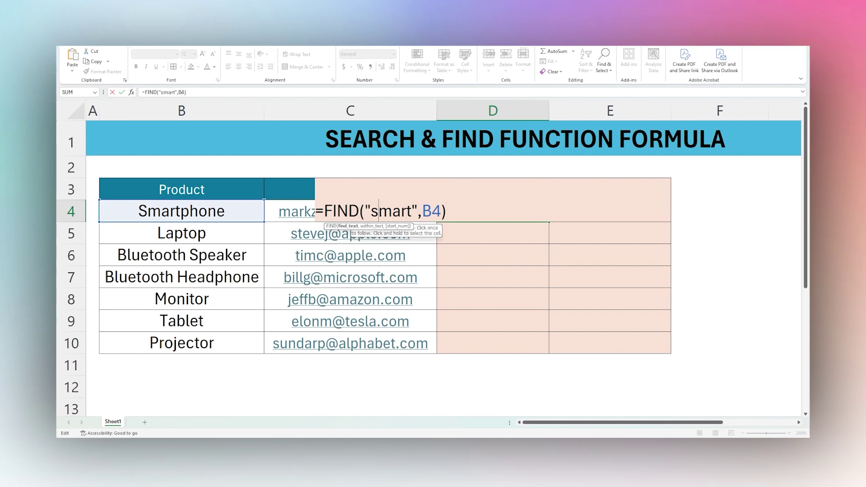
key(BackSpace)
text(S)
key(Return)
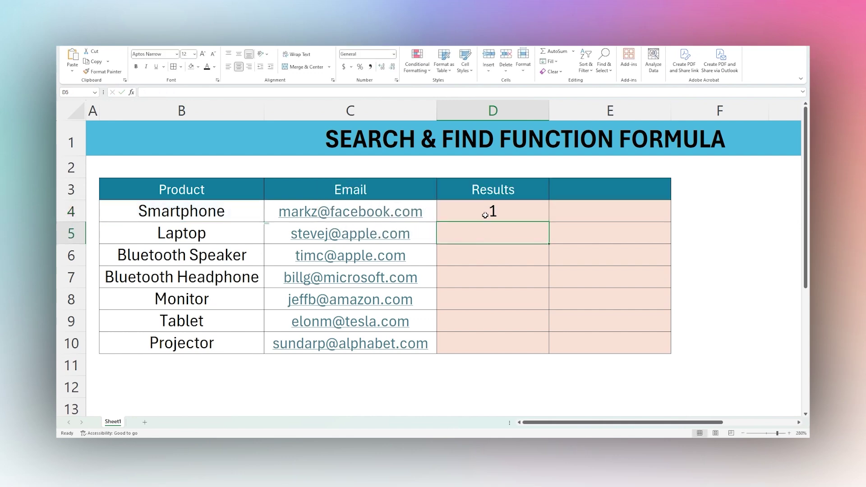
Switch D4's function back to SEARCH and use a wildcard for the a, giving =SEARCH("Sm?rt",B4)
double_click(485, 215)
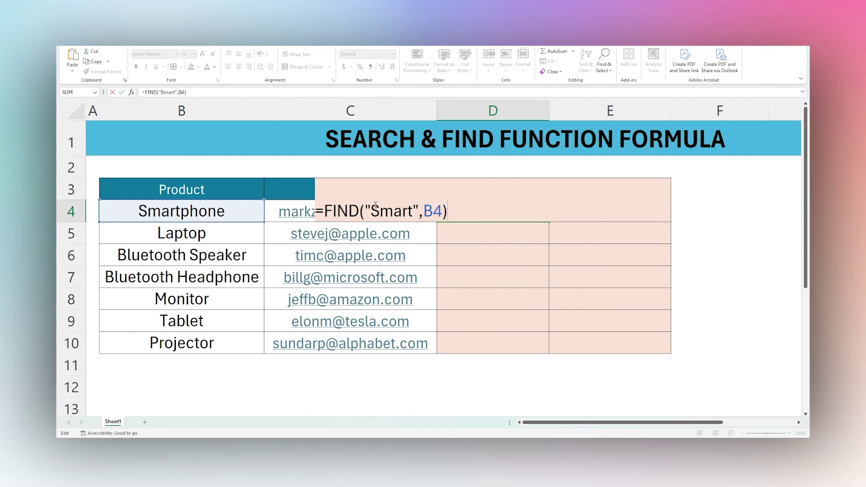
drag(359, 211, 323, 211)
text(SEAR)
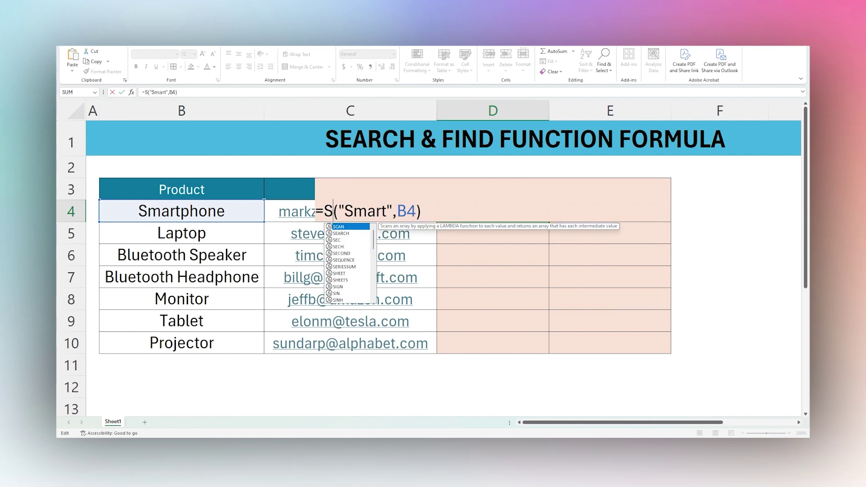
text(CH)
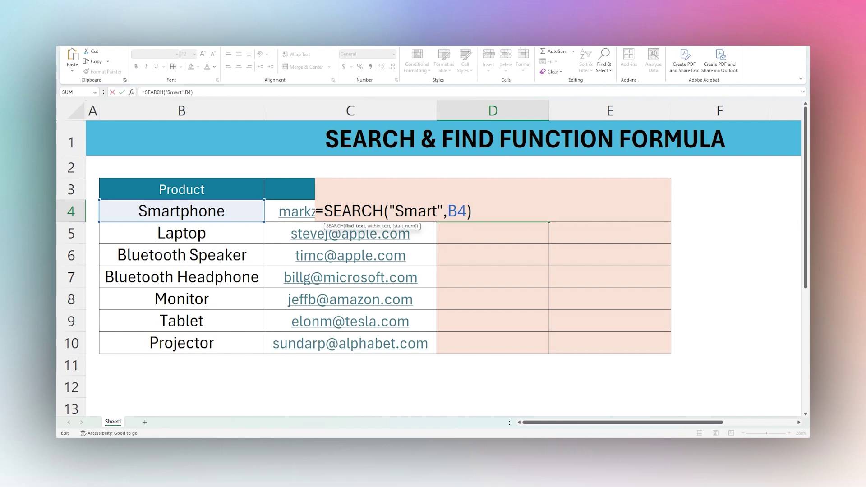
key(BackSpace)
text(?)
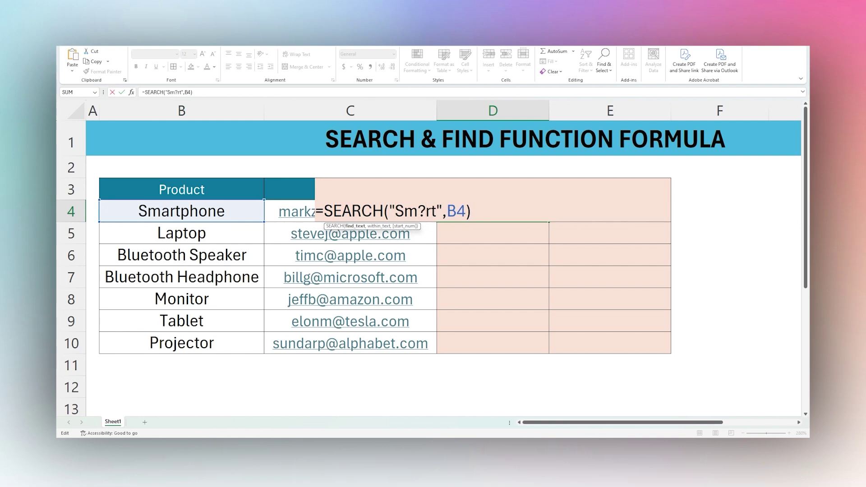
key(Return)
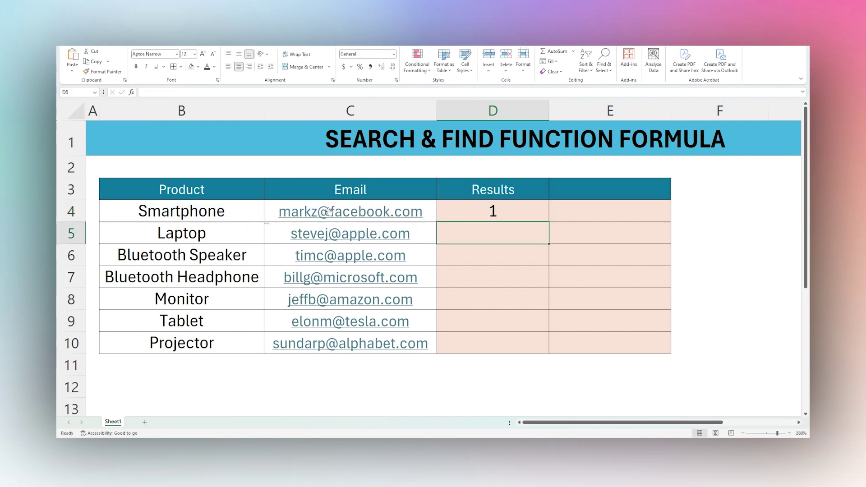
Replace the r in D4's search text with a second wildcard, giving =SEARCH("Sm??t",B4)
double_click(492, 212)
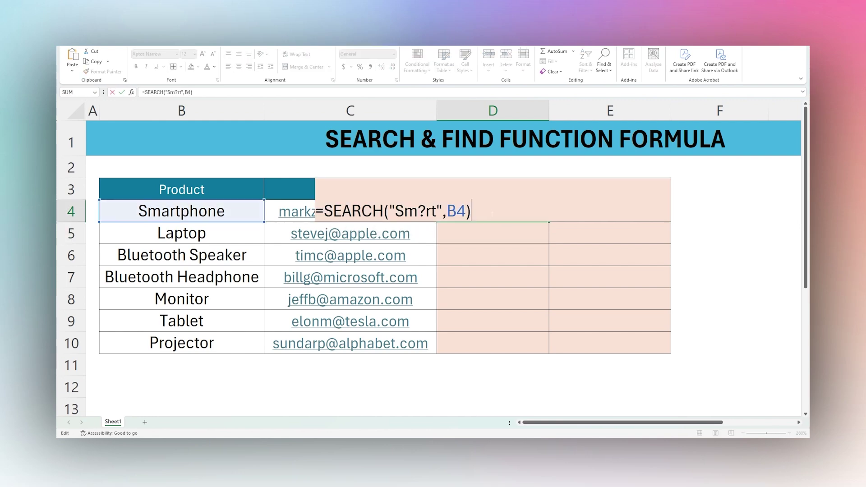
double_click(422, 211)
click(431, 211)
key(BackSpace)
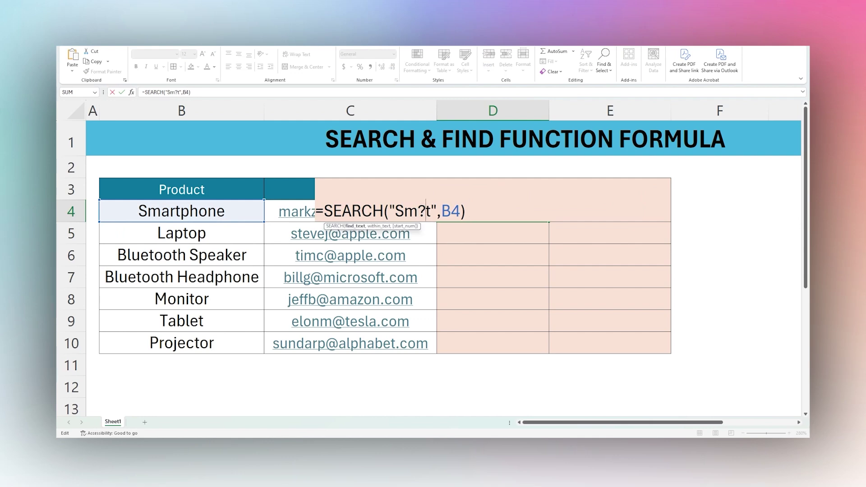
key(Return)
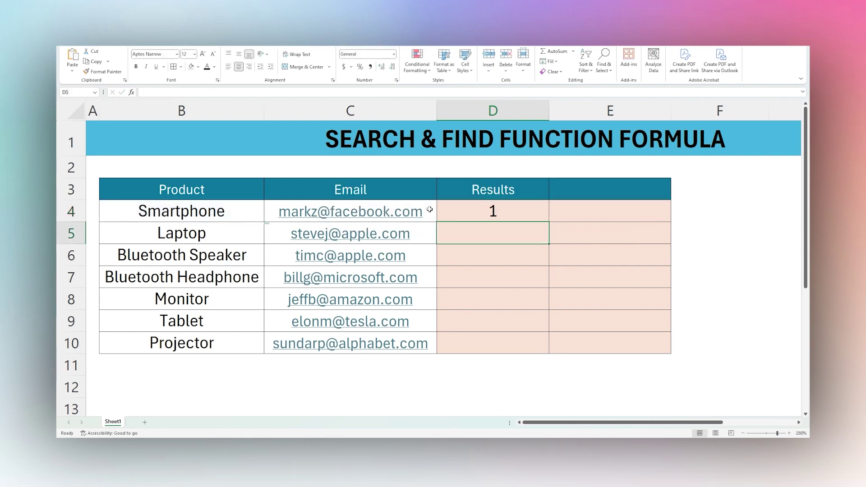
click(452, 218)
double_click(474, 210)
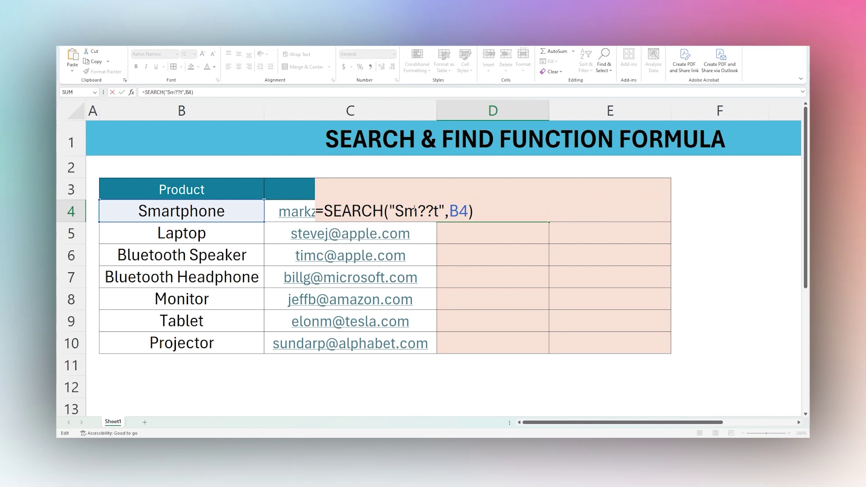
drag(416, 210, 425, 211)
key(Return)
Fill D4's formula down through D10 and select the product names in B4:B10 for comparison
click(518, 218)
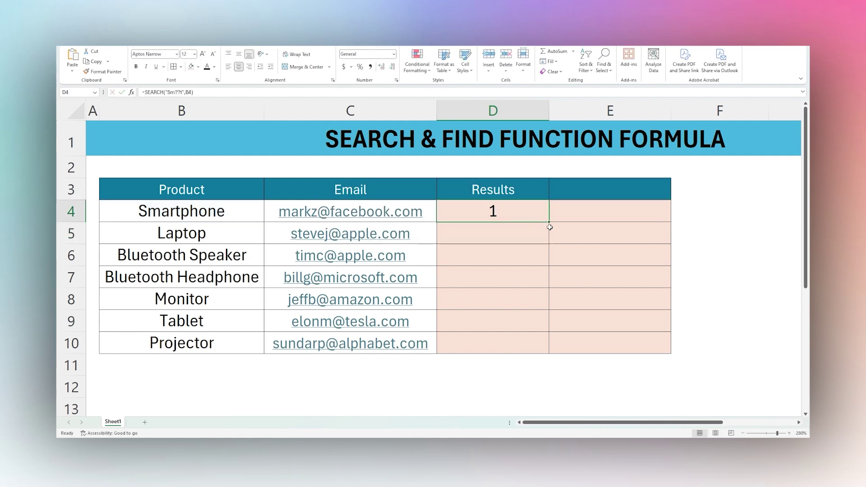
drag(550, 222, 514, 349)
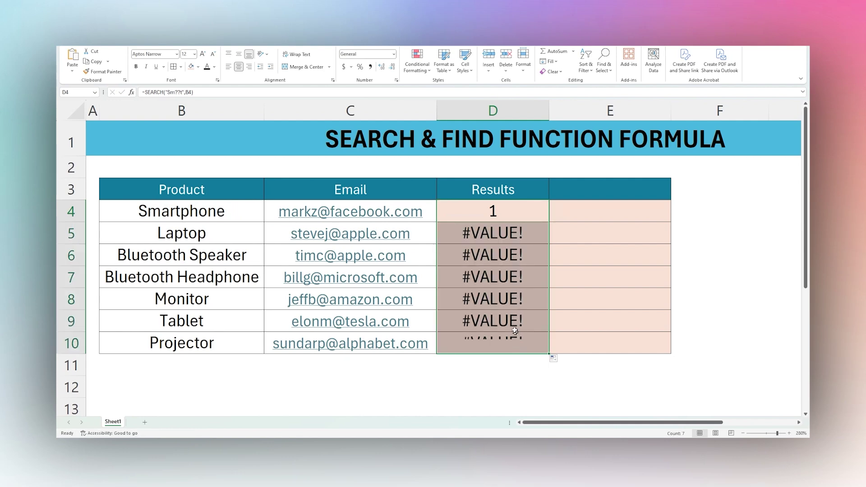
click(220, 212)
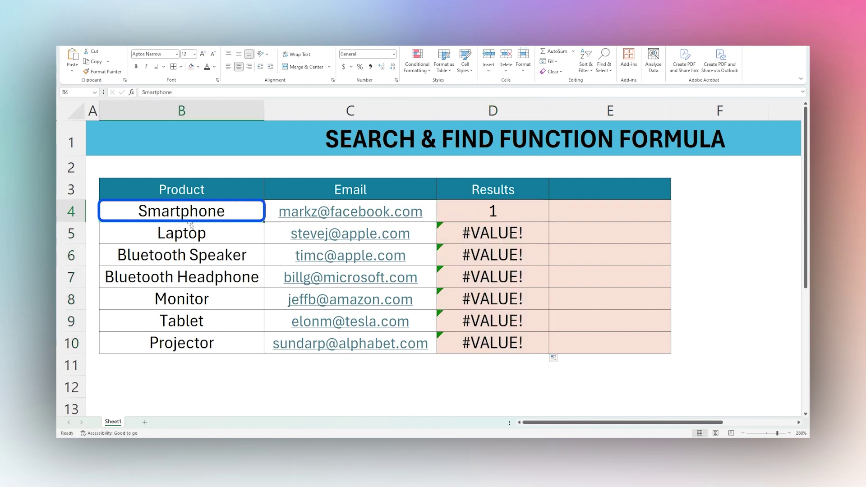
drag(188, 214, 185, 348)
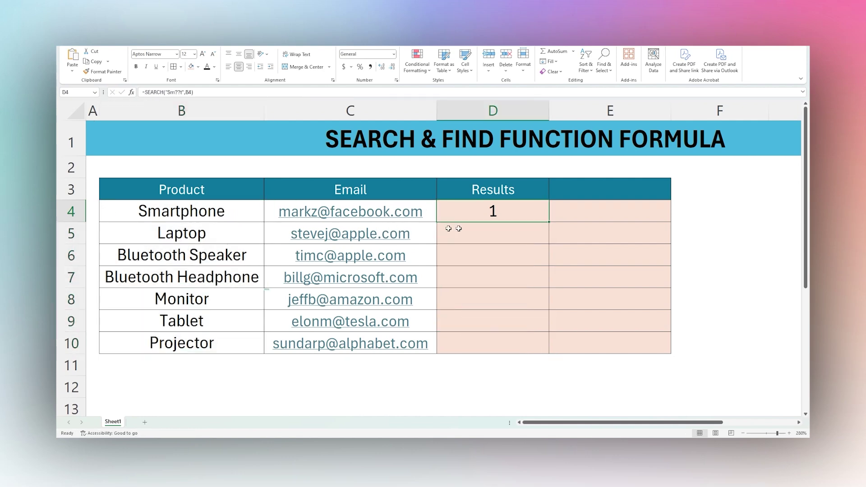
Replace the search text in D4's SEARCH formula with "speak", giving =SEARCH("speak",B4)
double_click(498, 210)
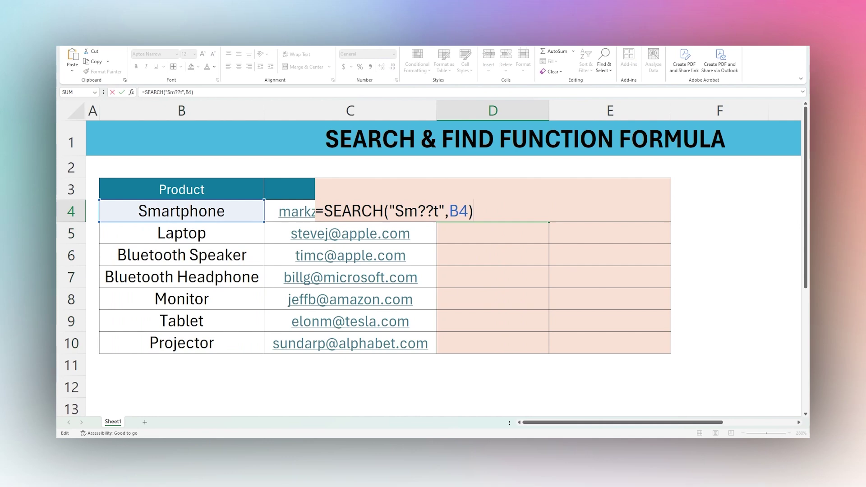
drag(395, 210, 440, 211)
text(speak)
key(Return)
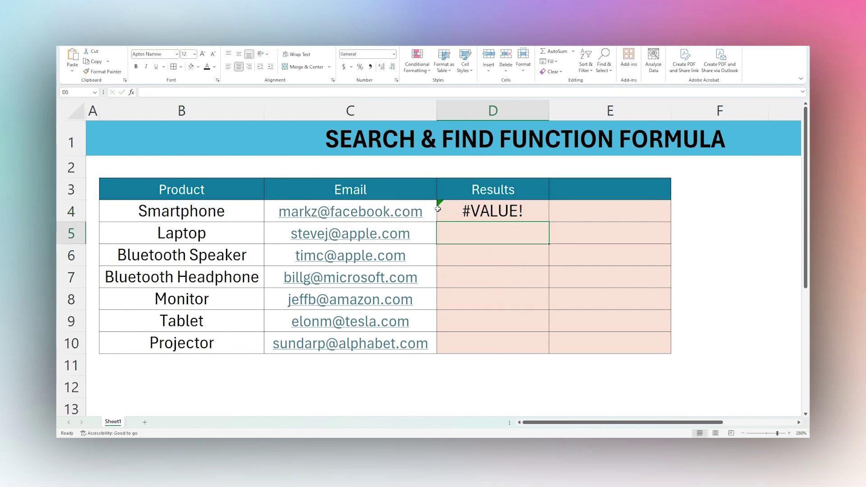
Fill D4's SEARCH formula down through D10 and select B6:D6 to compare the Bluetooth Speaker row
click(541, 218)
drag(544, 221, 522, 344)
drag(485, 265, 213, 252)
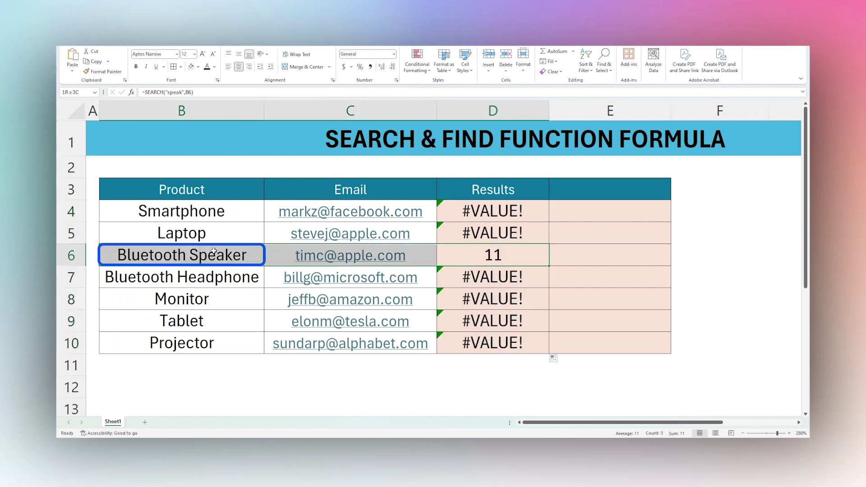
Clear the SEARCH results from D4:D10 and return to cell D4
drag(491, 212, 488, 341)
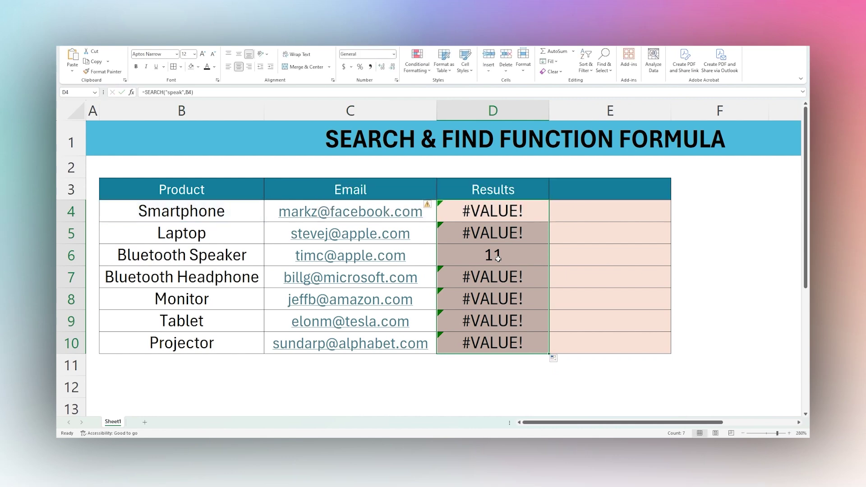
key(Delete)
click(490, 212)
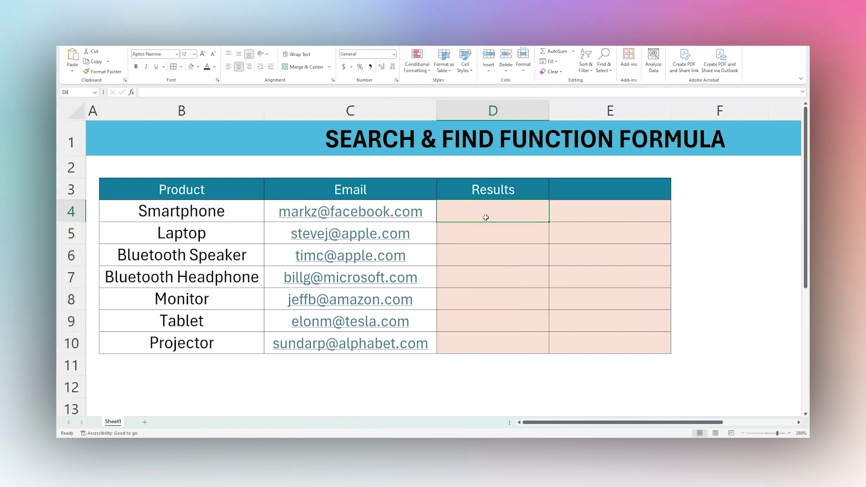
Enter =FIND("@",C4) in D4 to locate the @ sign in the first e-mail address
click(431, 211)
drag(430, 211, 429, 344)
click(501, 213)
text(=find(")
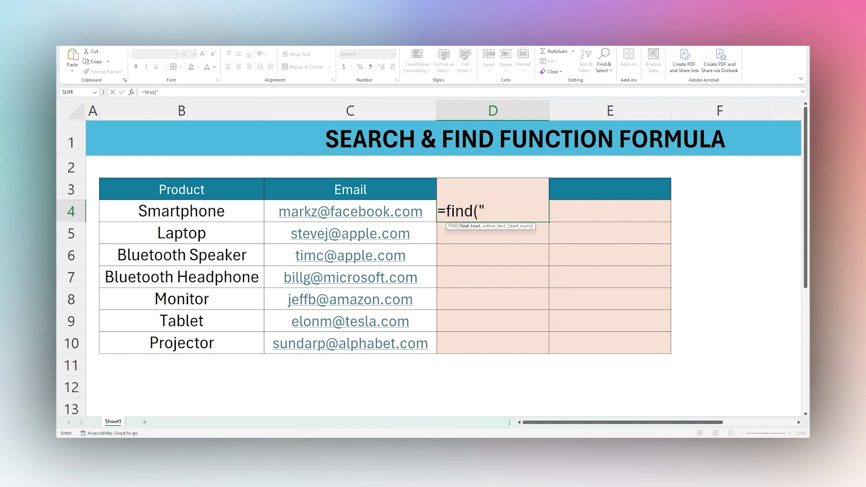
text(@",)
click(431, 209)
key(Return)
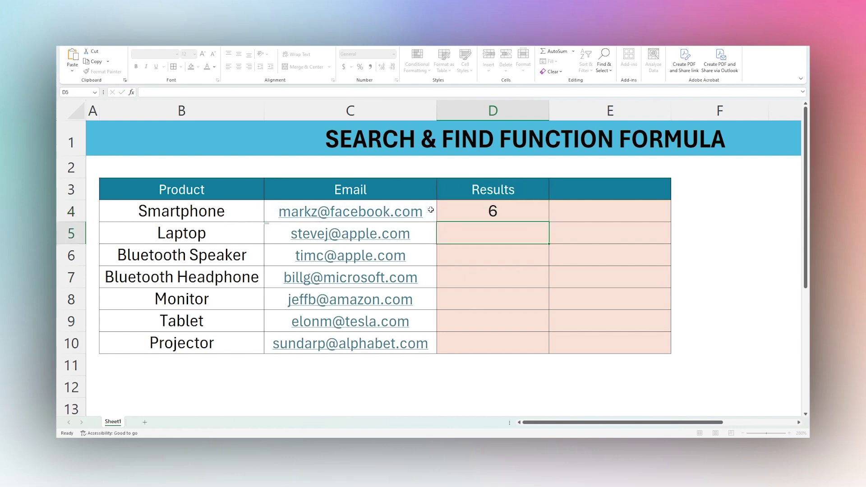
Review D4's FIND formula and its reference to the e-mail cell without changing it
click(480, 207)
double_click(486, 210)
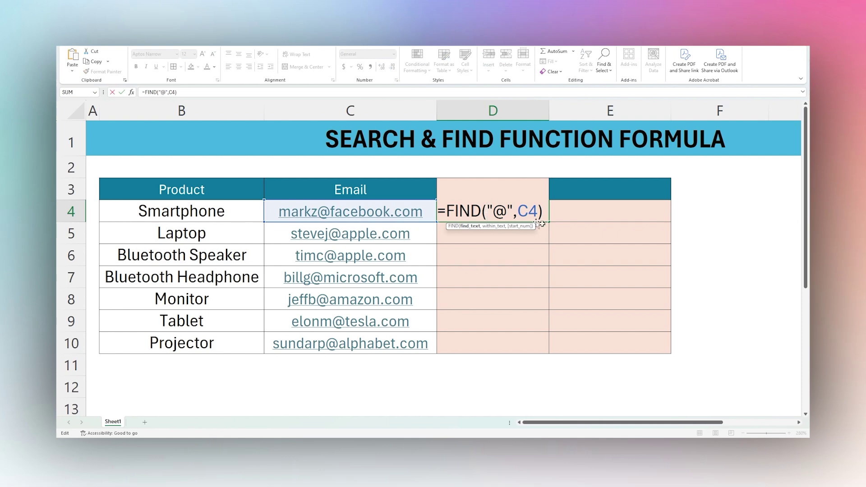
click(561, 227)
key(Escape)
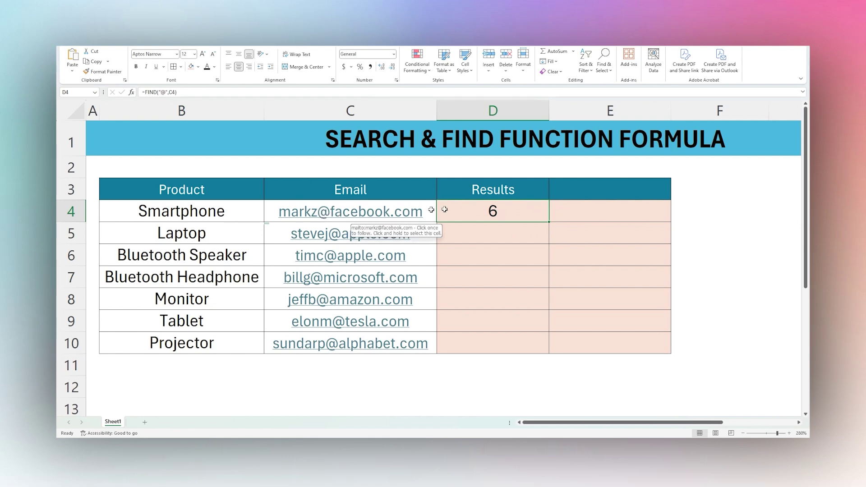
Wrap D4's FIND formula in a LEFT function, giving =LEFT(C4,FIND("@",C4))
double_click(480, 210)
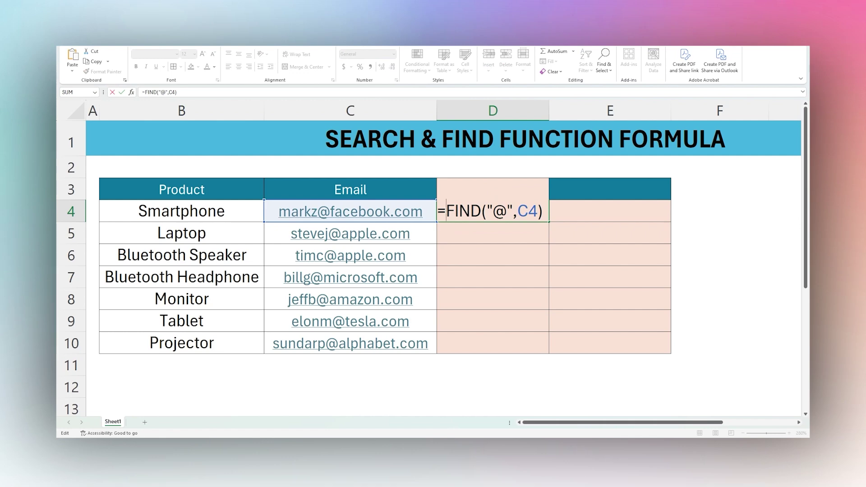
text(LEFT,)
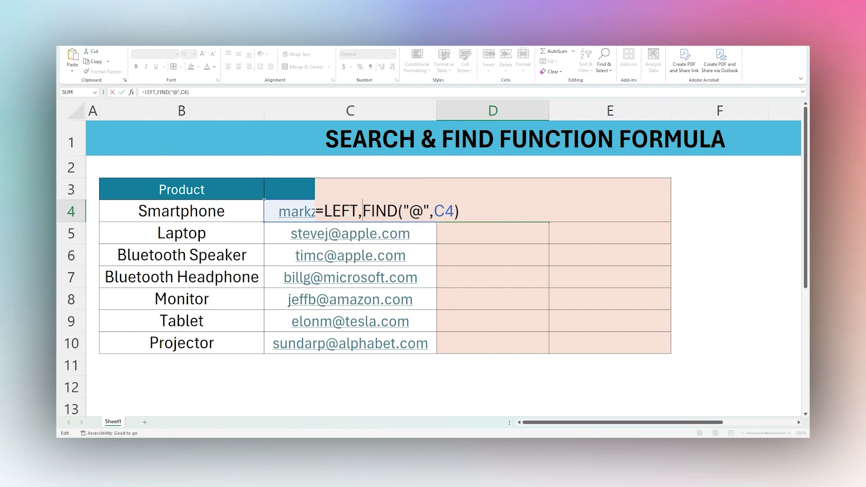
key(BackSpace)
text((C4,)
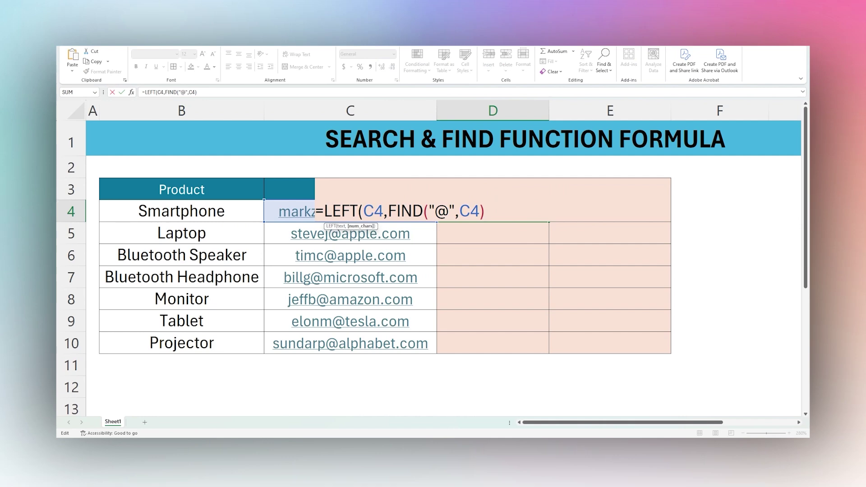
text())
key(Return)
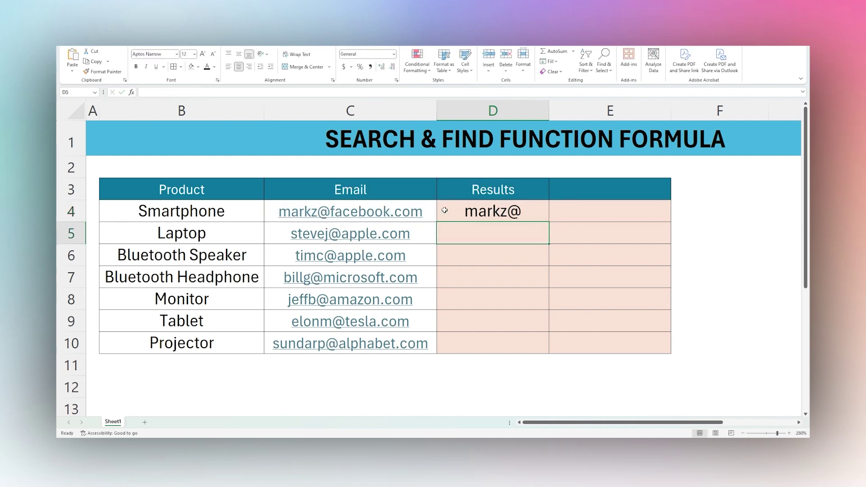
Subtract 1 from the FIND result to exclude the @ sign, making D4 =LEFT(C4,FIND("@",C4)-1)
double_click(481, 210)
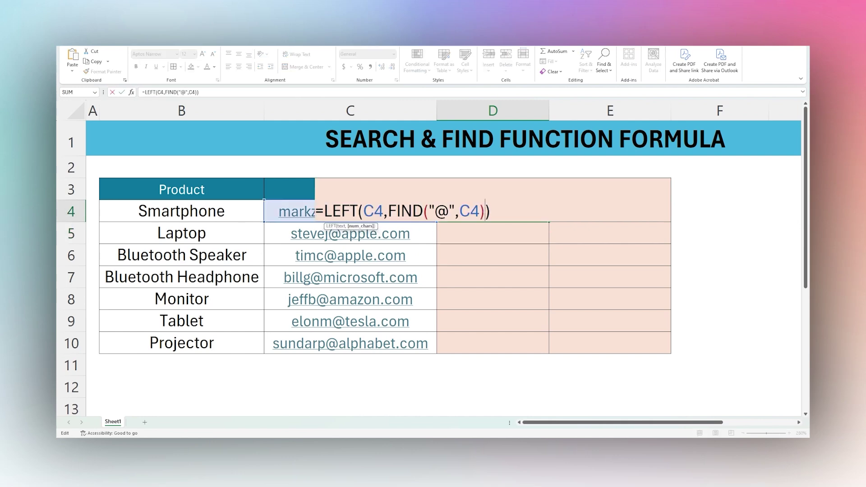
text(-1)
drag(388, 211, 499, 211)
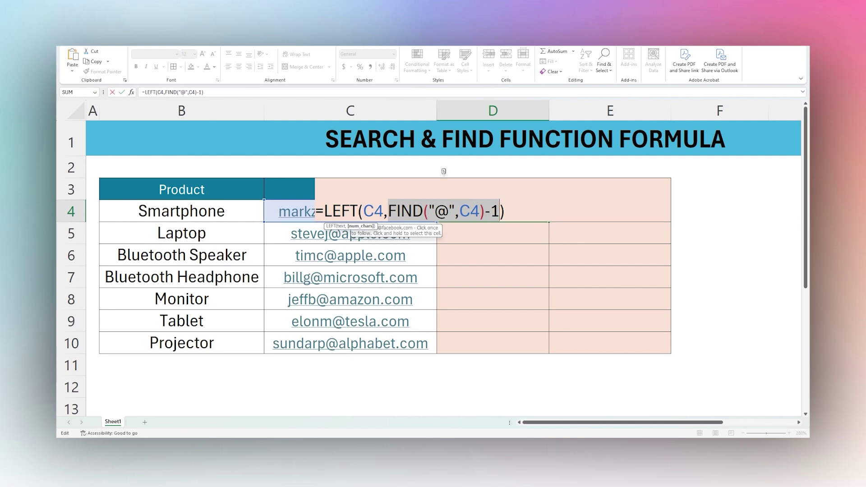
key(Return)
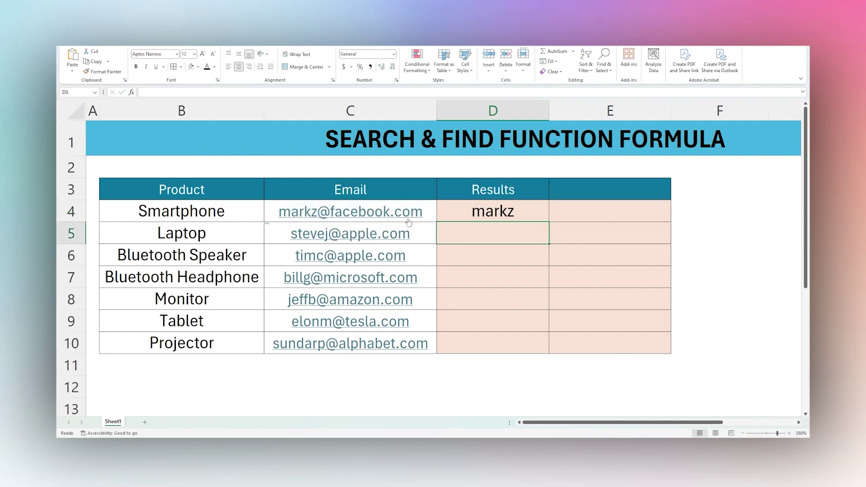
Fill D4's LEFT formula down through D10 and check the copied formulas in D5 and D6
click(523, 215)
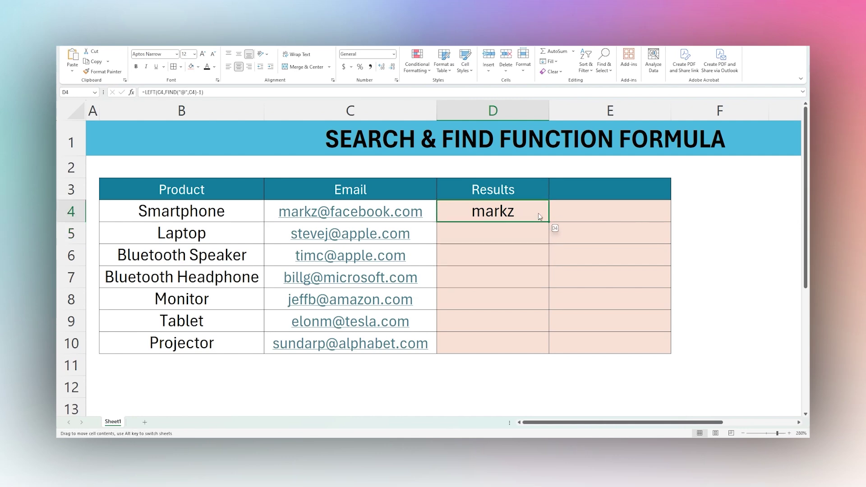
drag(548, 222, 552, 352)
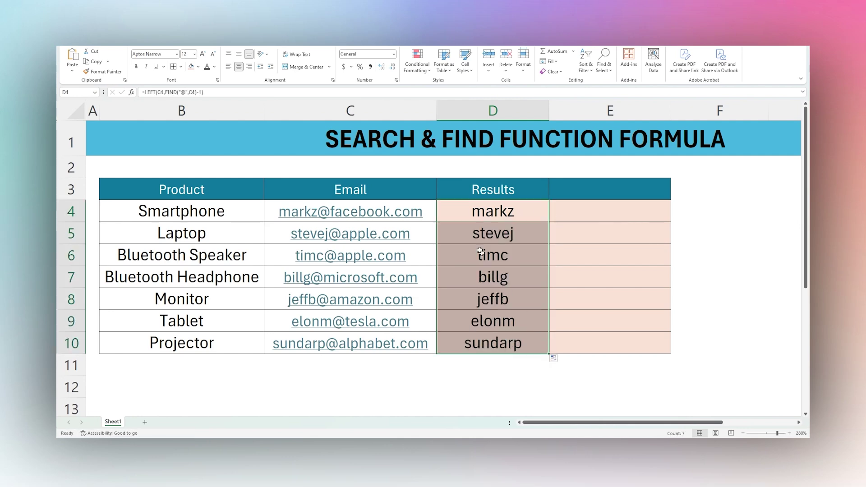
click(482, 234)
click(480, 256)
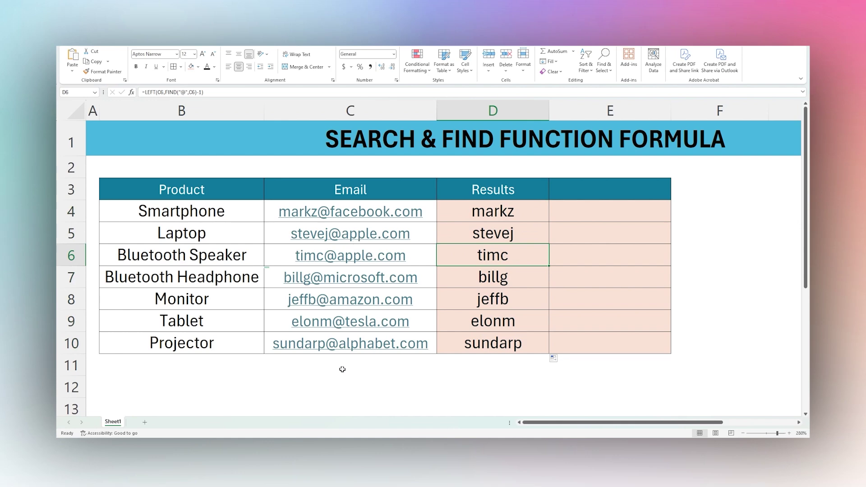
Extract the e-mail domain in E4 with =RIGHT(C4,LEN(C4)-FIND("@",C4))
click(589, 211)
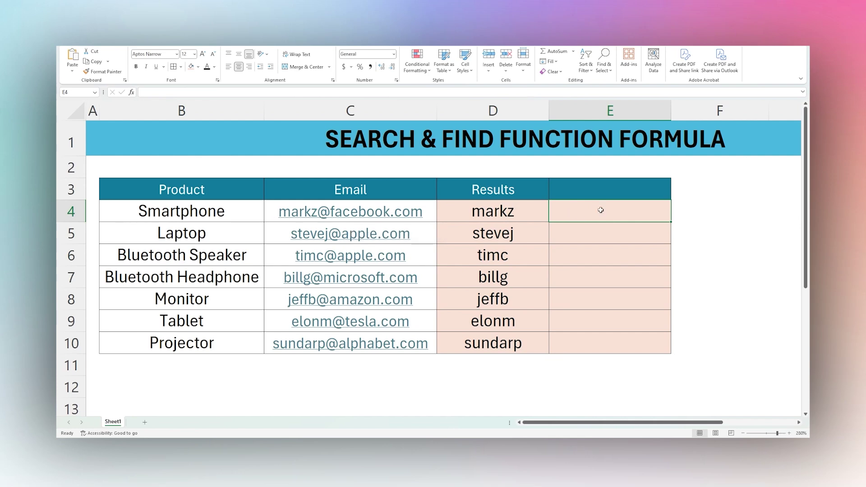
text(=right()
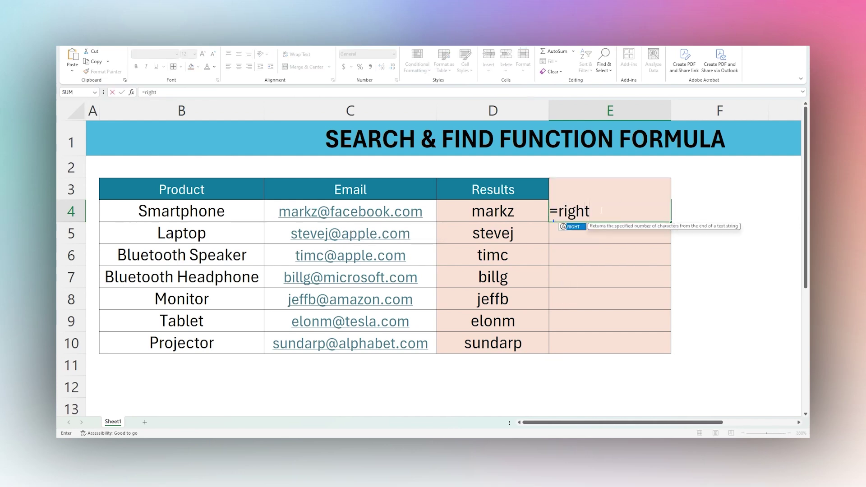
click(432, 211)
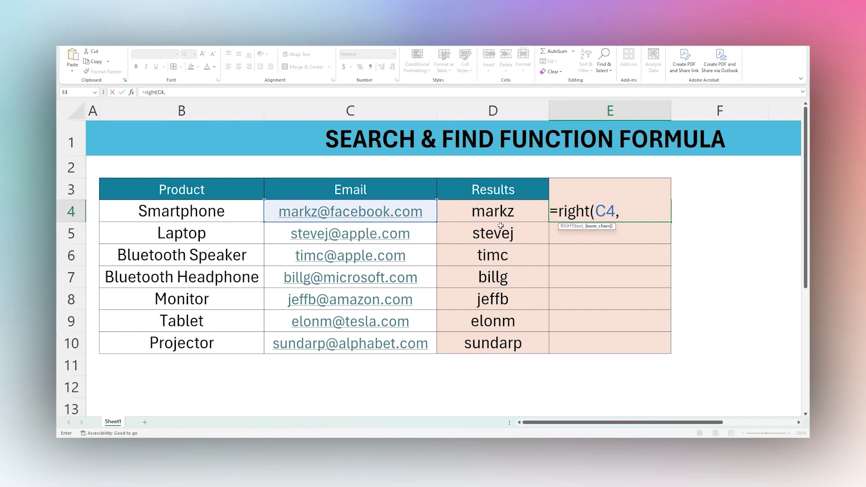
text(len()
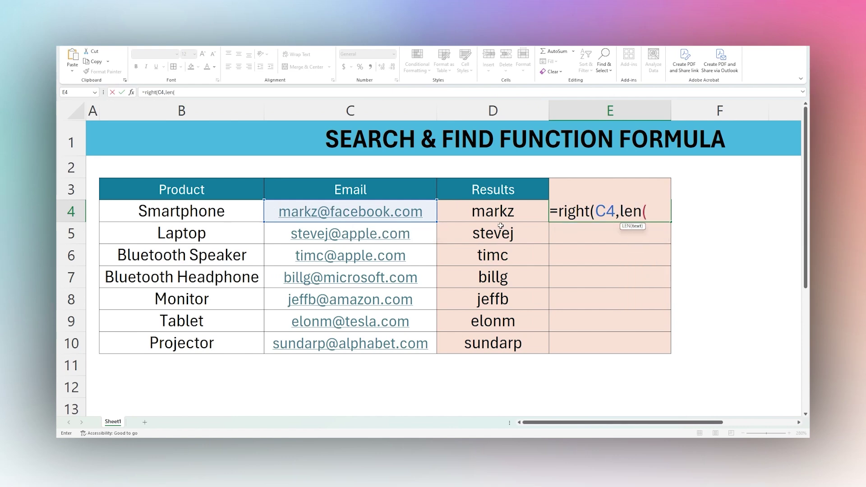
click(427, 215)
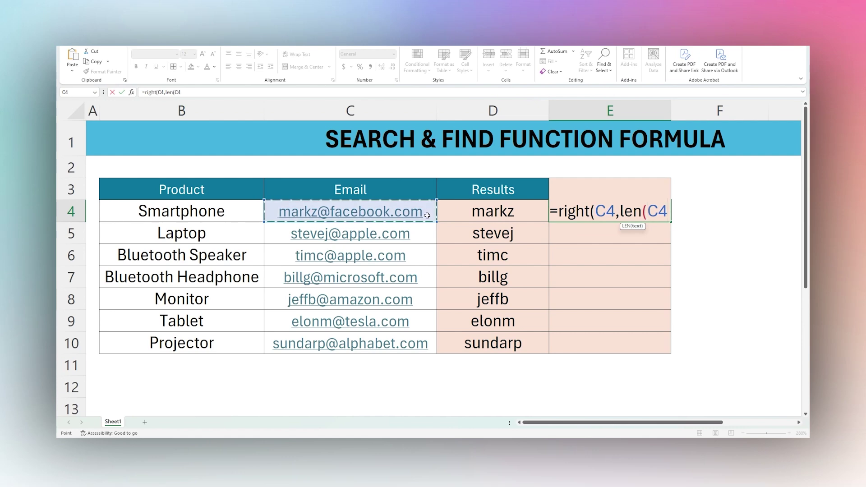
text())
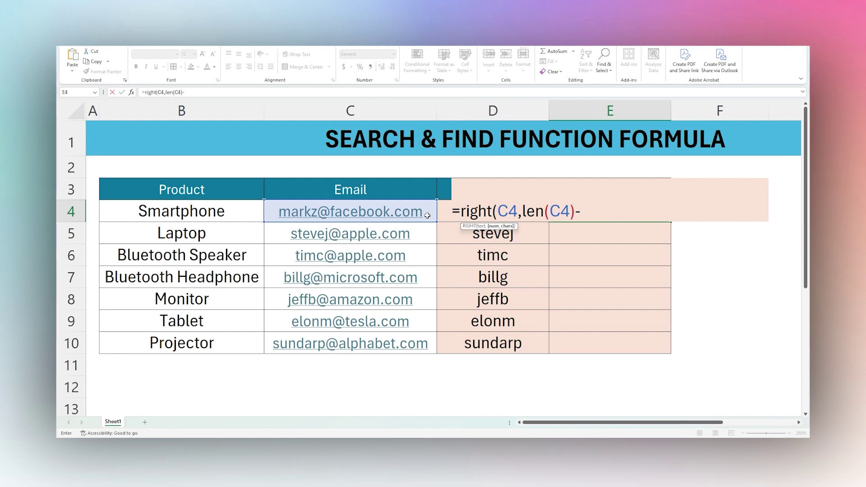
text(-find()
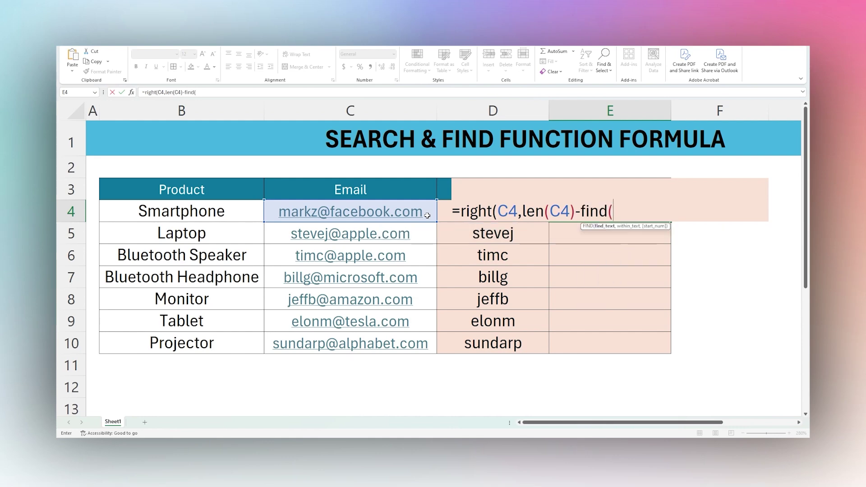
text("@",C4))
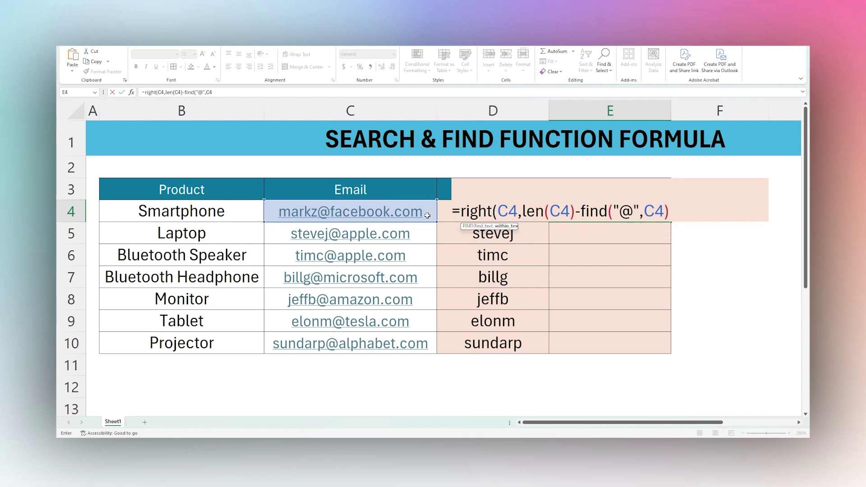
key(Return)
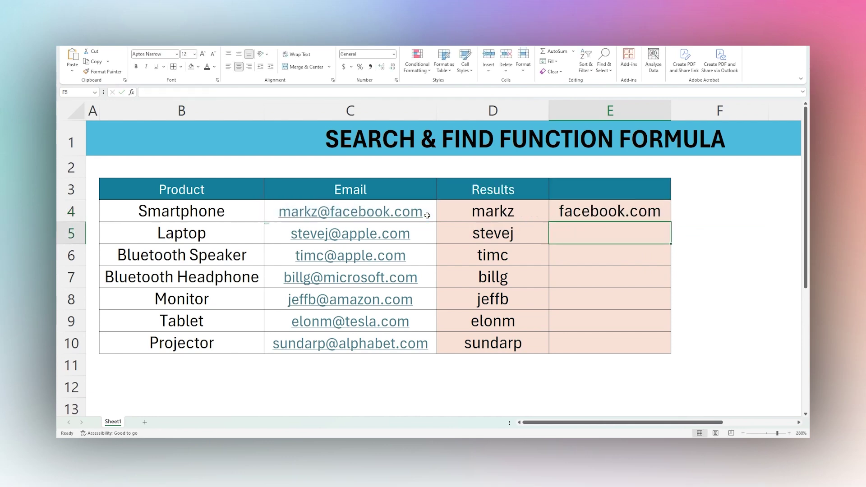
Fill E4's RIGHT formula down through E10 and look over the extracted domains
click(601, 214)
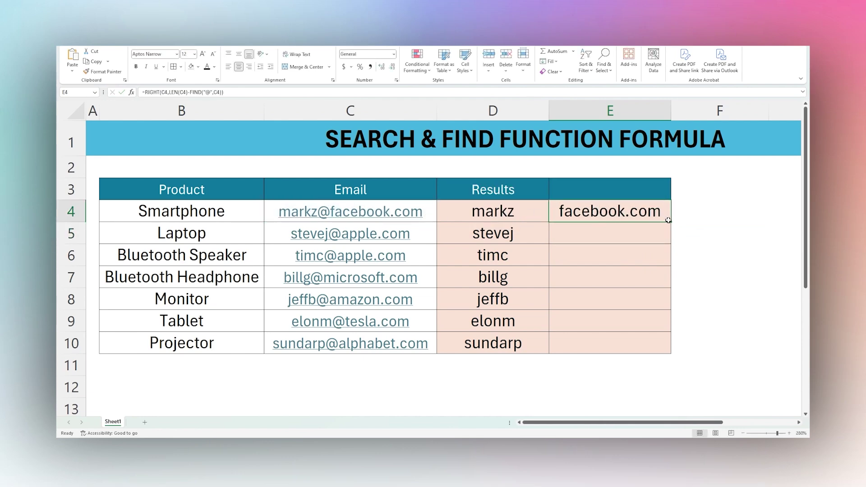
drag(671, 221, 654, 348)
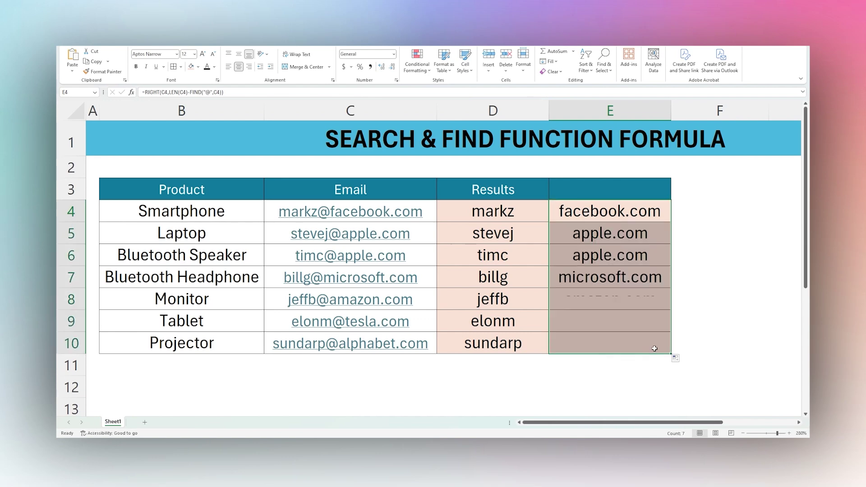
click(602, 235)
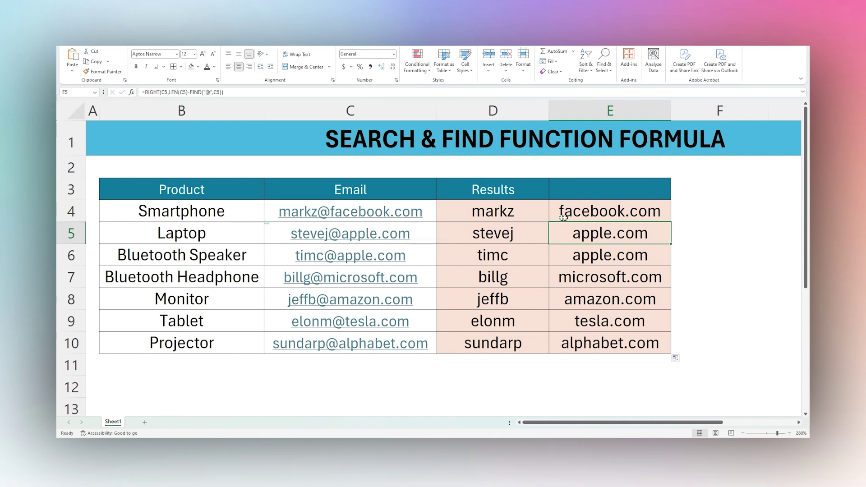
drag(583, 215, 584, 350)
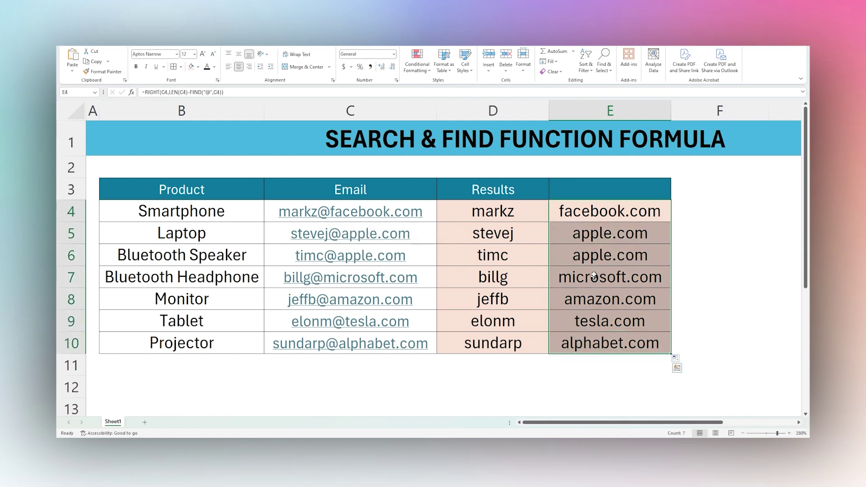
click(595, 257)
Clear the domain results from E4:E10 and the username results from D4:D10
drag(593, 210, 594, 341)
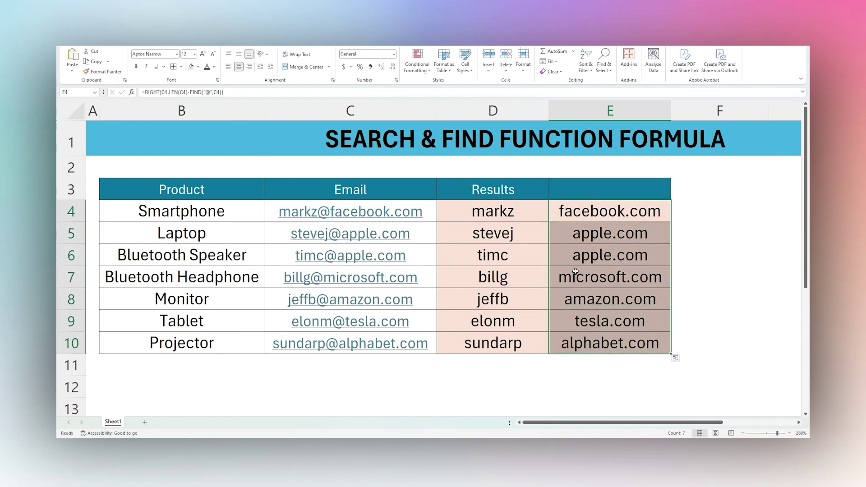
key(Delete)
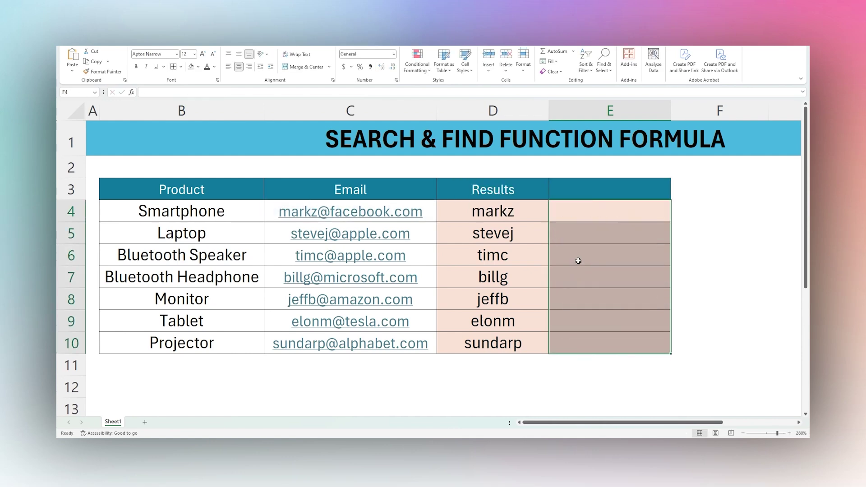
drag(523, 216, 534, 340)
key(Delete)
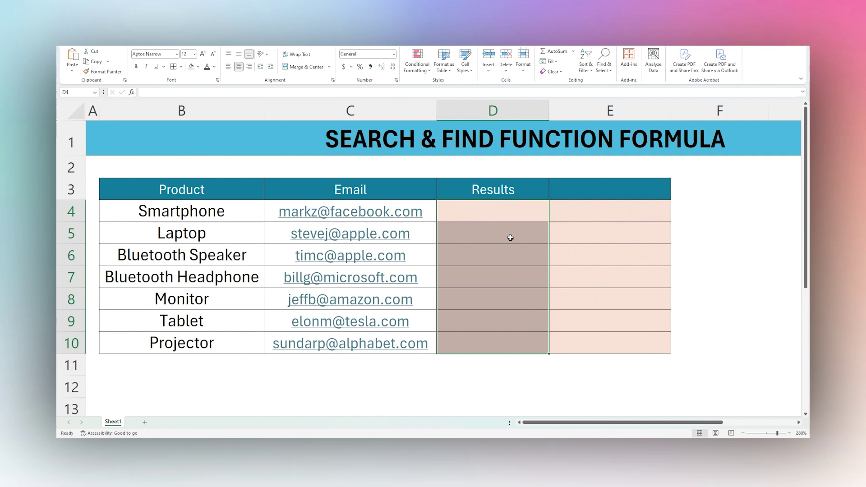
Enter apple.com as the column heading in E3 and look over the e-mail addresses in C4:C10
click(581, 197)
text(ap)
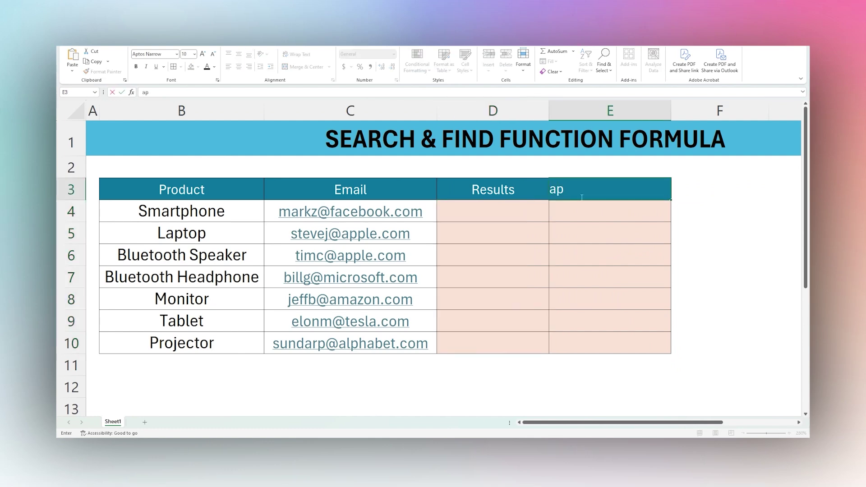
text(ple.com)
key(Return)
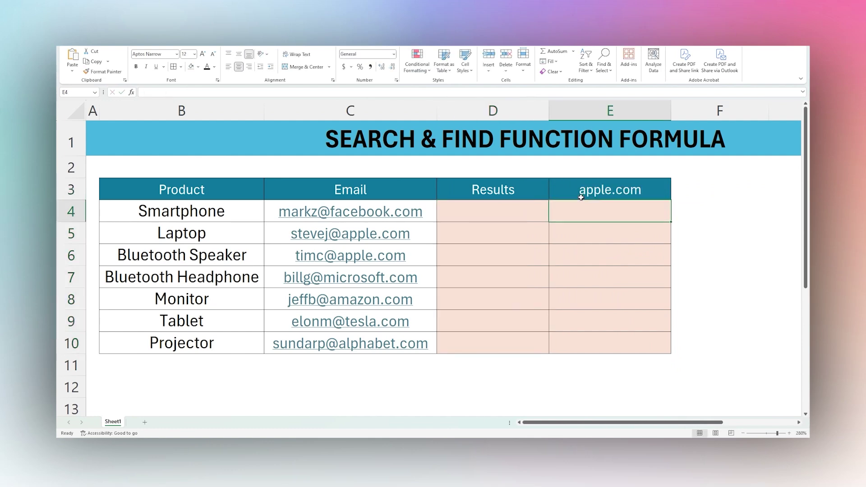
drag(606, 212, 604, 342)
drag(421, 213, 432, 355)
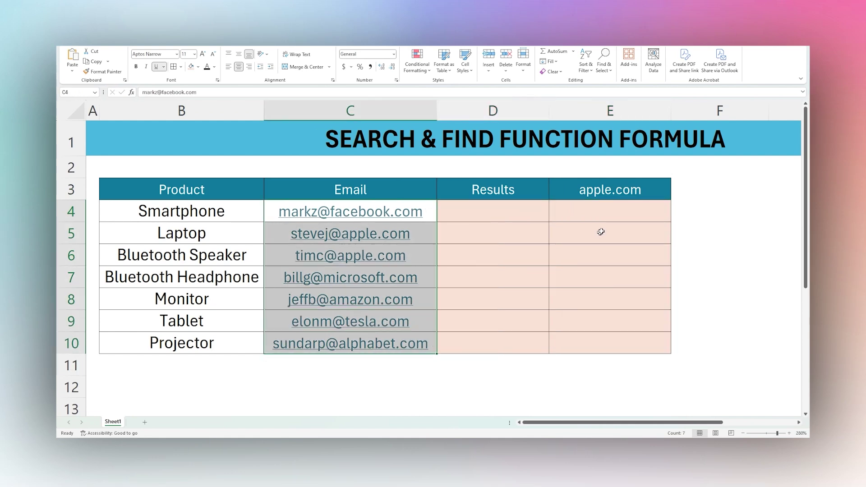
Search for the heading text within the first e-mail address by entering =SEARCH(E3,C4) in E4
click(613, 211)
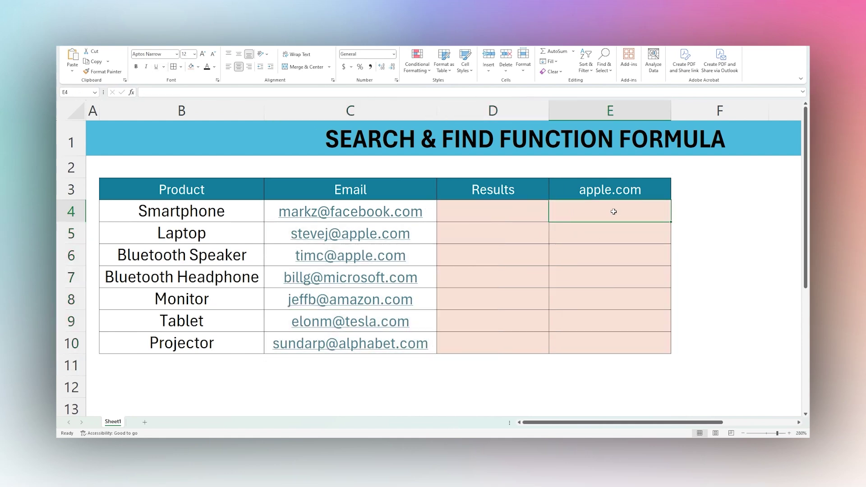
text(=searc()
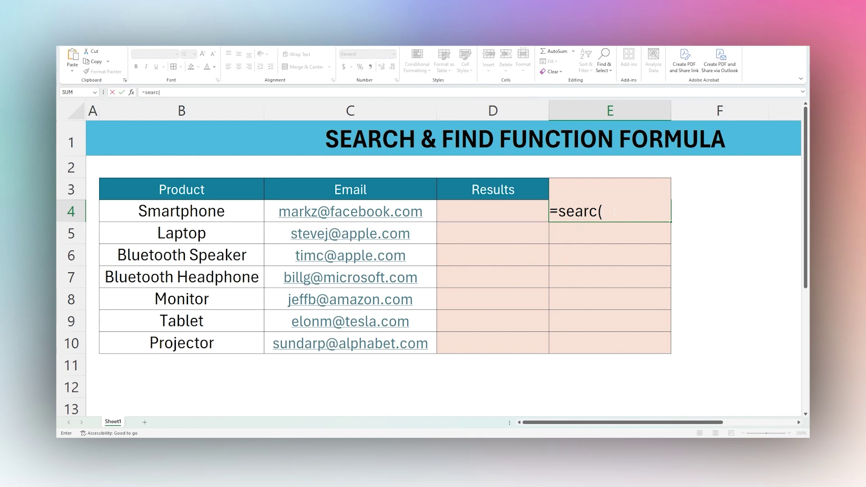
key(BackSpace)
text(h()
click(522, 196)
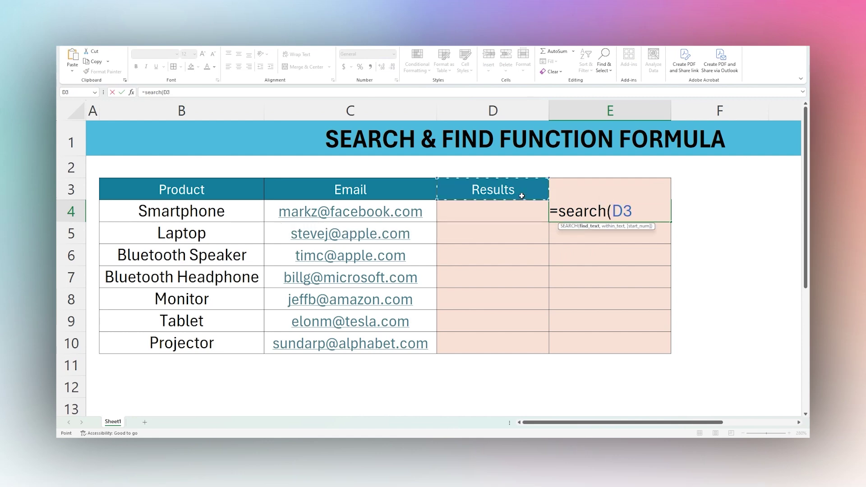
key(Right)
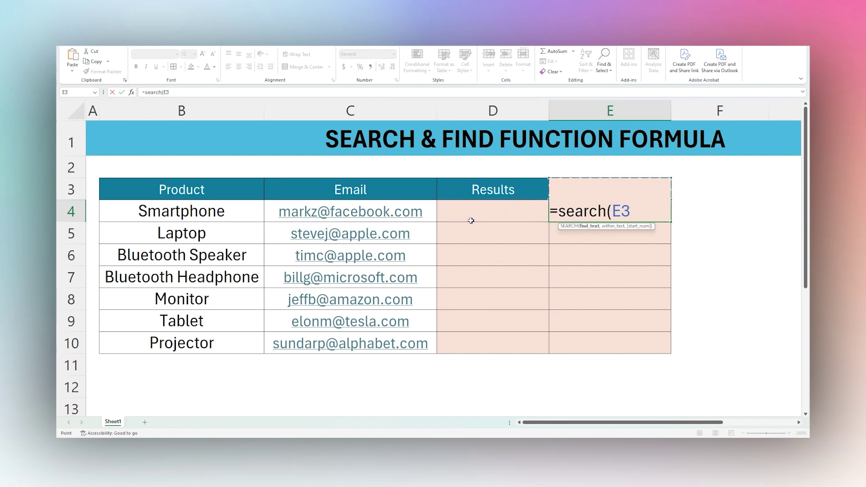
text(,)
click(412, 218)
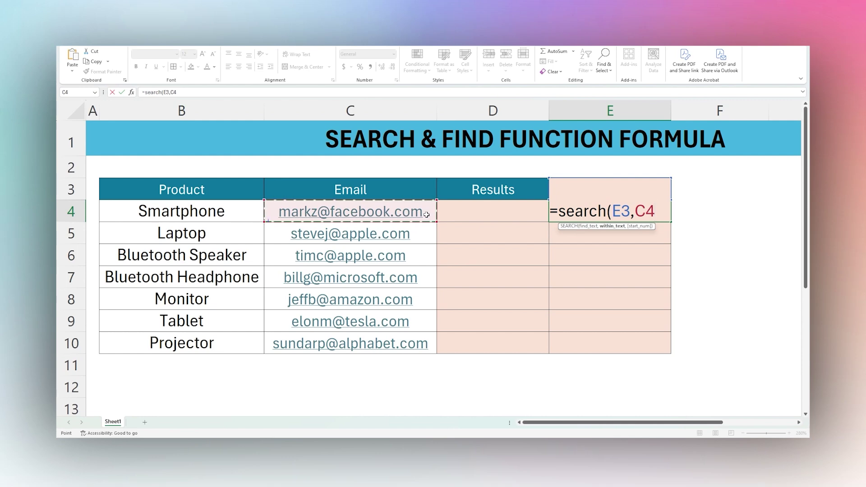
text())
key(Return)
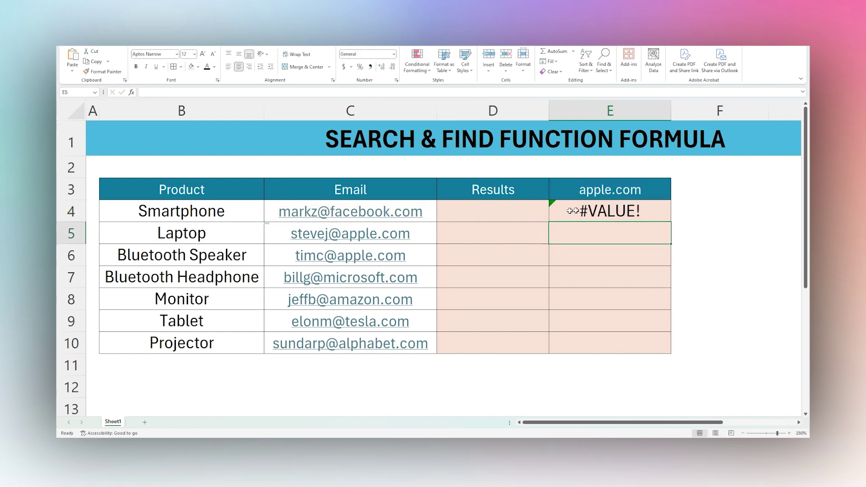
Make the heading reference in E4's formula absolute, giving =SEARCH($E$3,C4)
click(614, 212)
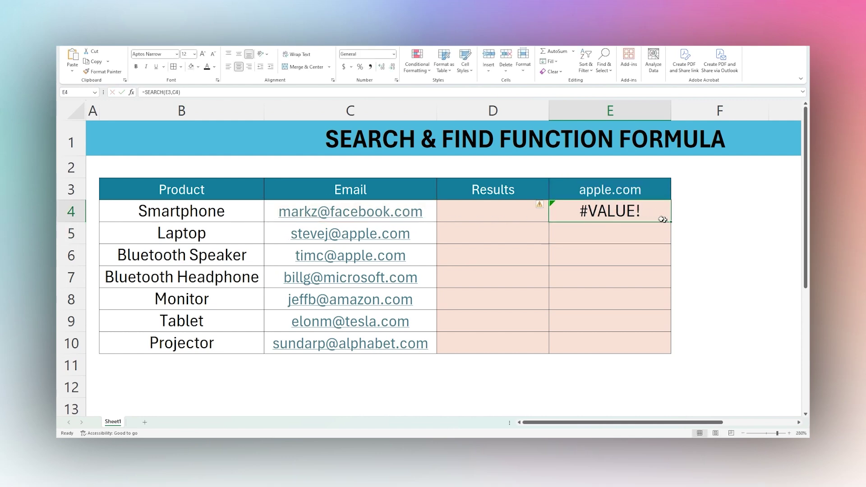
double_click(629, 215)
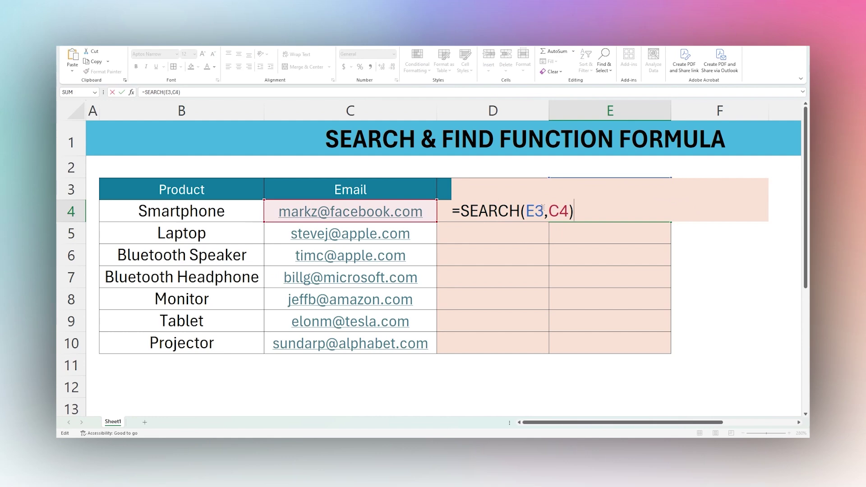
click(535, 211)
text($E)
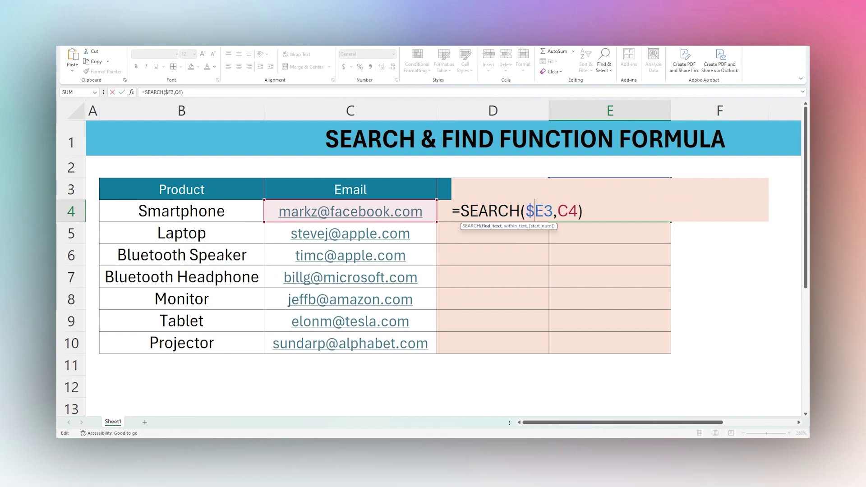
text($)
key(Return)
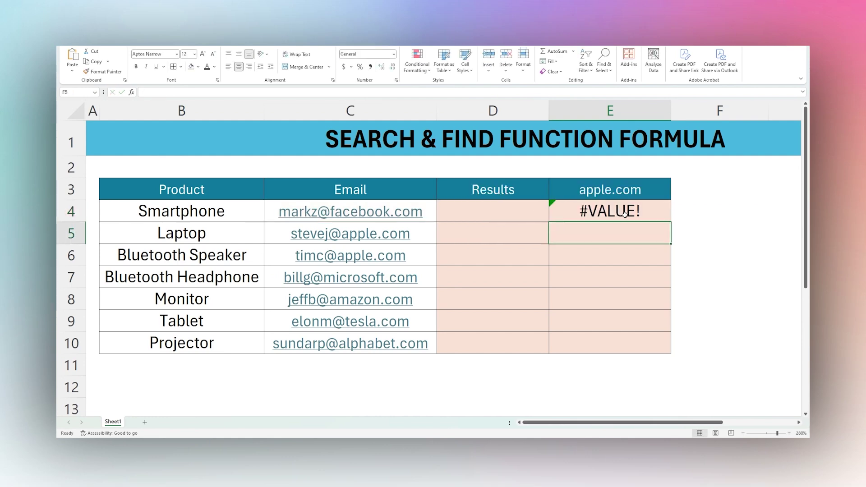
Fill E4's SEARCH formula down through E10 to check its results, and clear the copies from E5:E10
key(Up)
drag(672, 222, 650, 351)
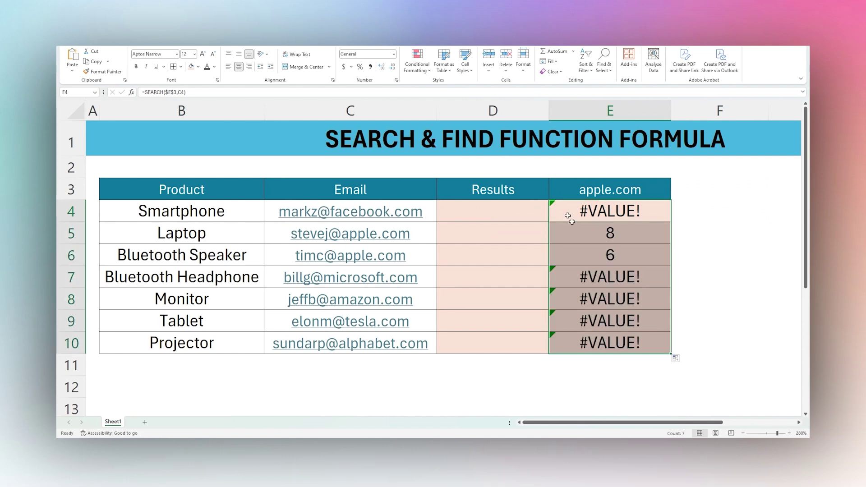
click(596, 233)
click(599, 246)
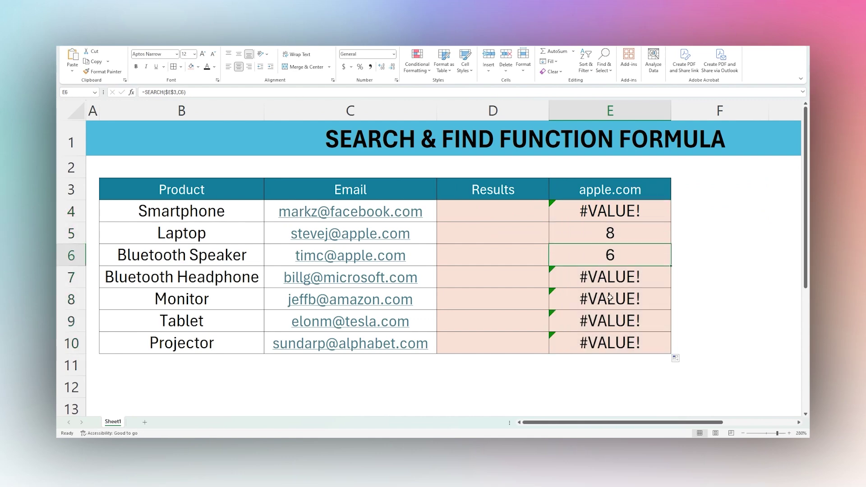
drag(610, 208, 608, 238)
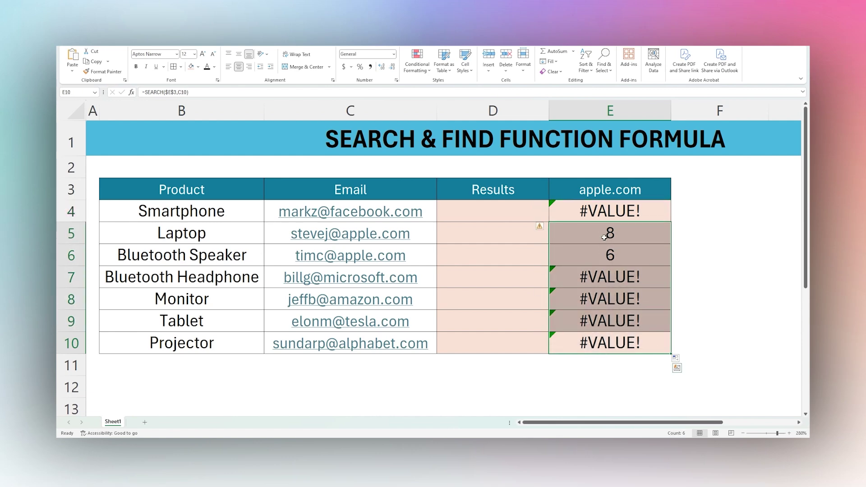
key(Delete)
Wrap E4's SEARCH formula in ISNUMBER, giving =ISNUMBER(SEARCH($E$3,C4))
double_click(614, 216)
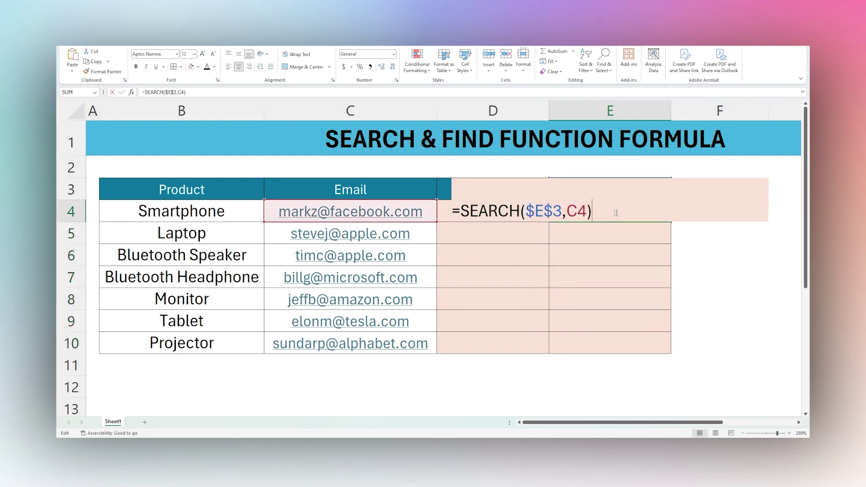
click(463, 209)
text(ISNUMB)
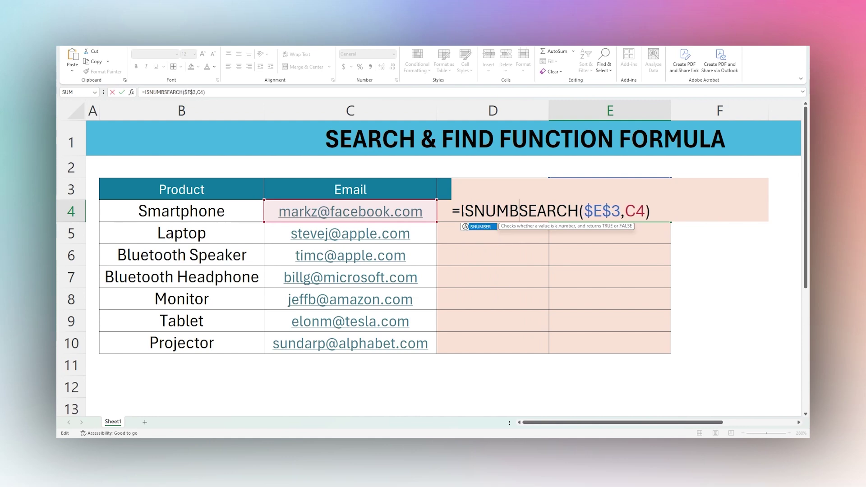
key(Tab)
text())
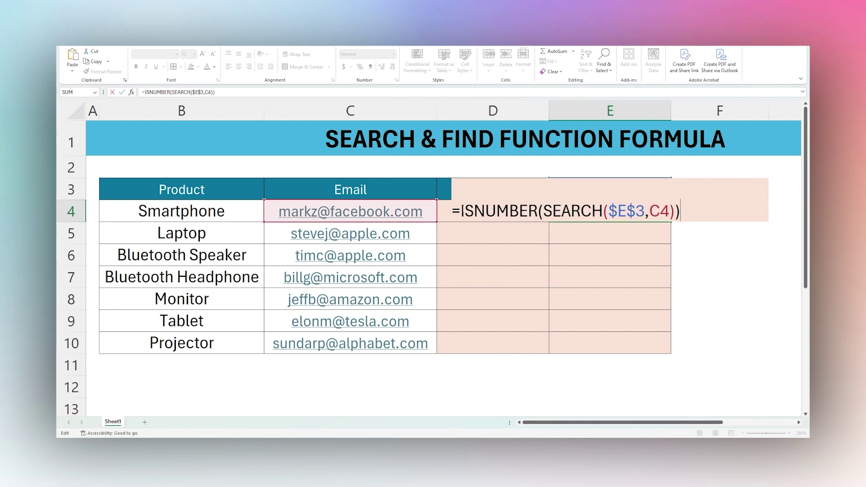
key(Return)
Fill E4's ISNUMBER formula down through E10 to review the logical results, and clear the copies from E5:E10
click(653, 211)
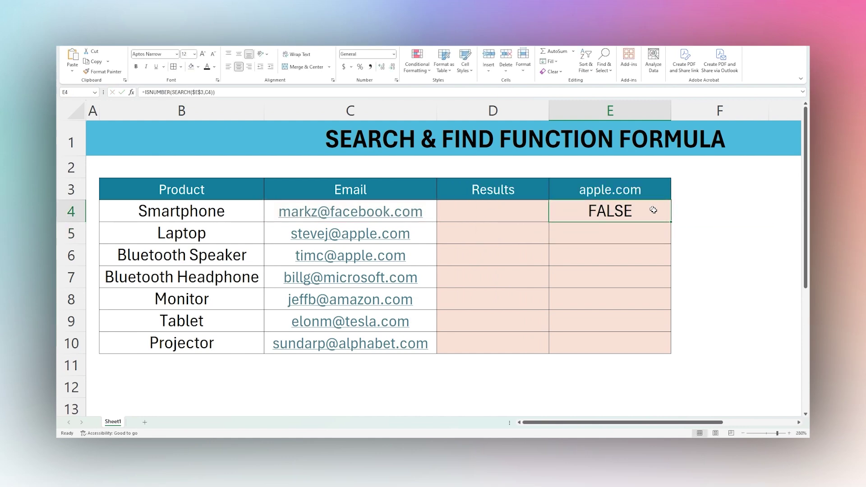
drag(670, 221, 645, 345)
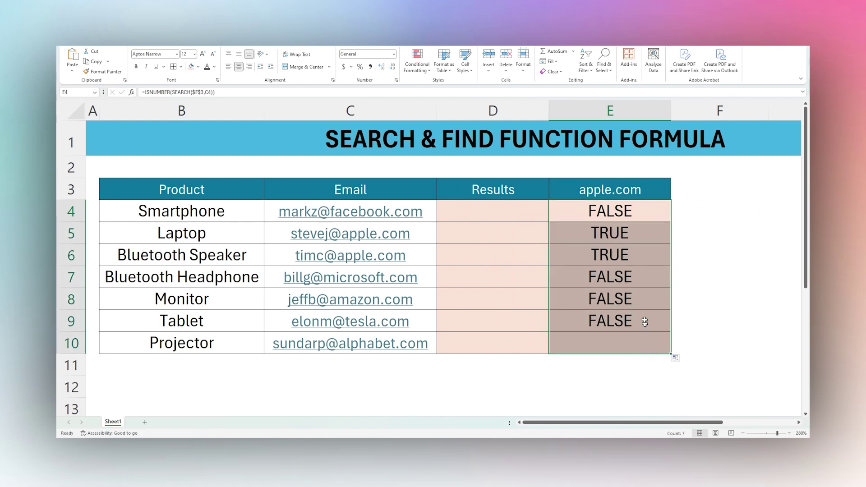
drag(609, 233, 613, 254)
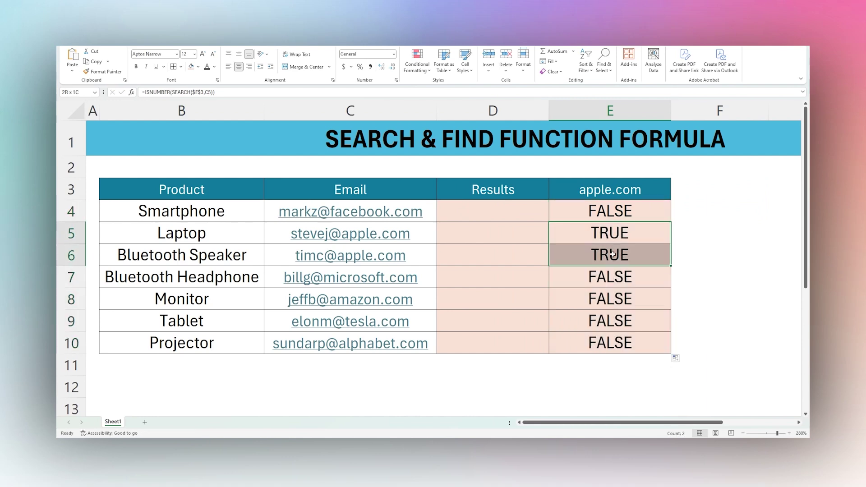
drag(619, 342, 618, 249)
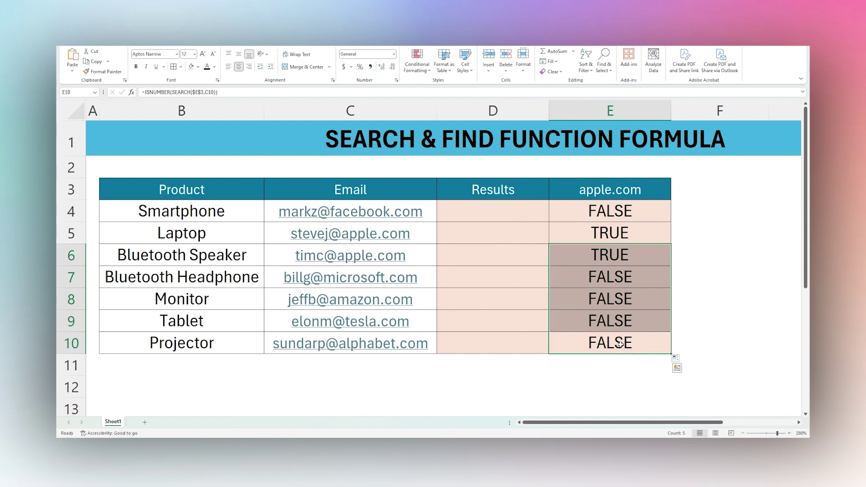
drag(619, 344, 614, 240)
key(Delete)
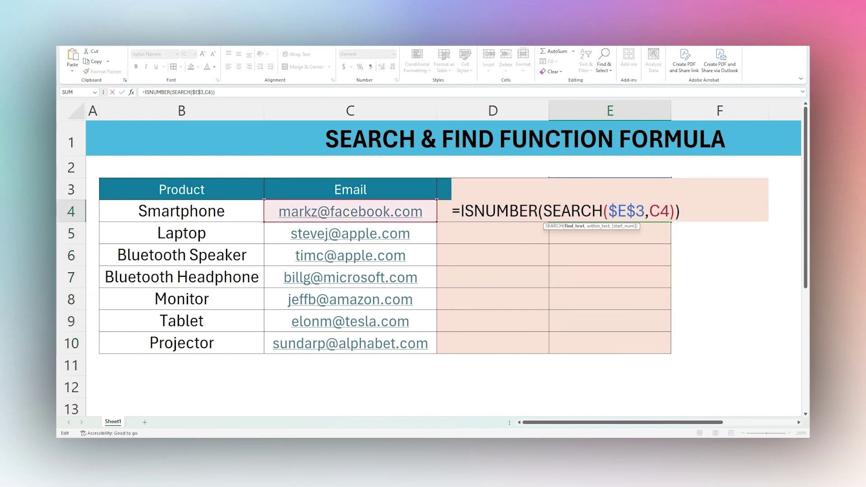
Wrap E4's formula in IF to label matches, giving =IF(ISNUMBER(SEARCH($E$3,C4)),"Apple","Not Apple")
click(460, 210)
text(IF()
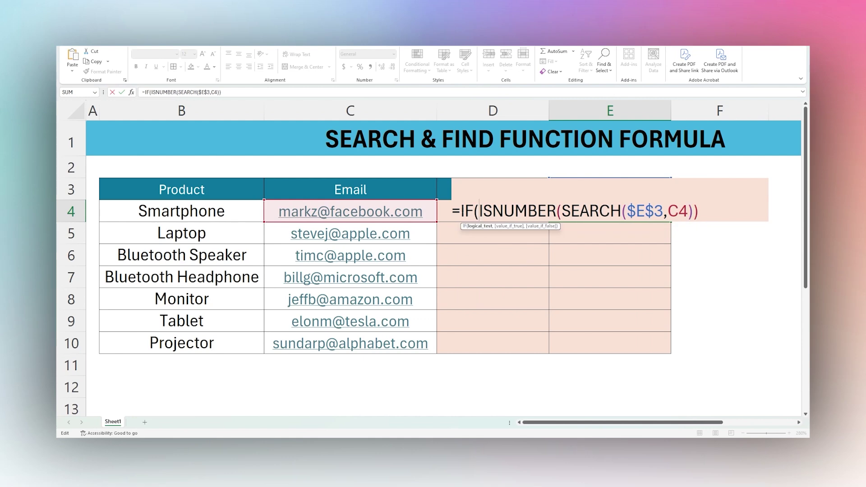
text(,"Apple")
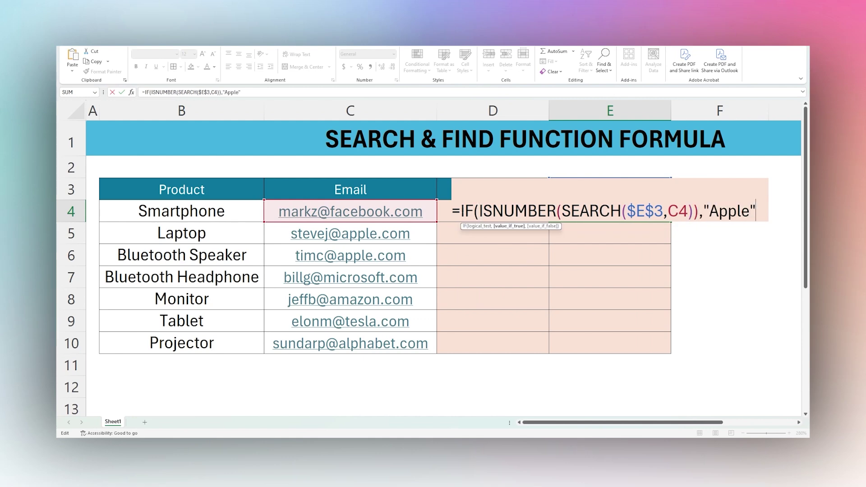
text(,"Not Apple)
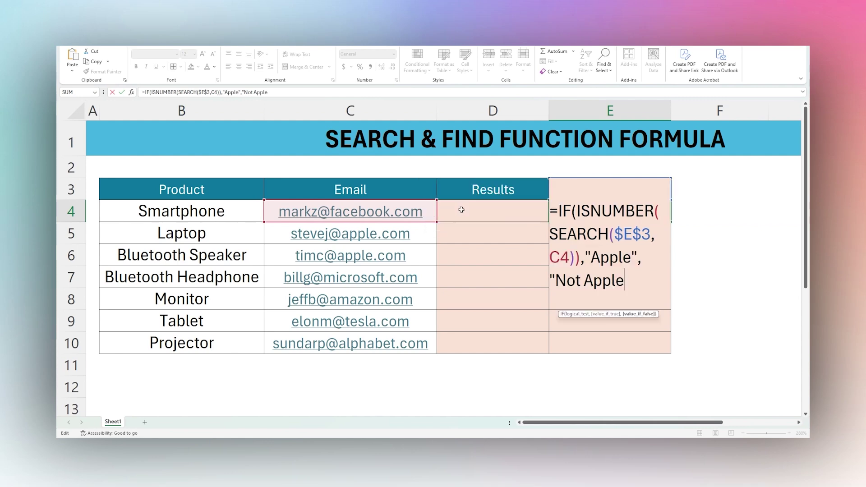
text("))
key(Return)
Fill E4's IF formula down through E10 and look over the resulting labels
click(603, 213)
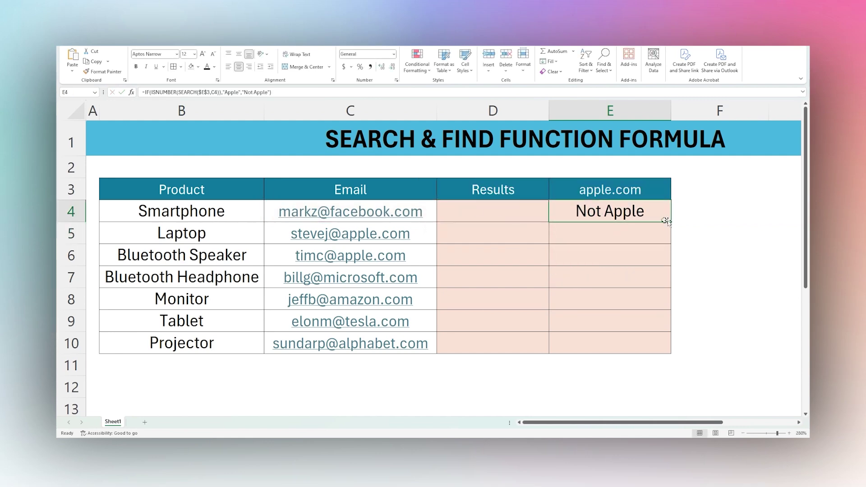
drag(666, 221, 650, 344)
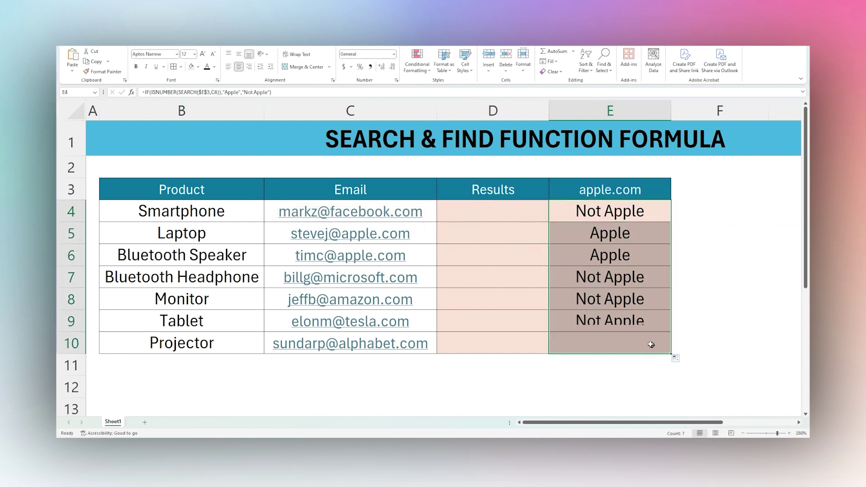
drag(607, 216, 613, 343)
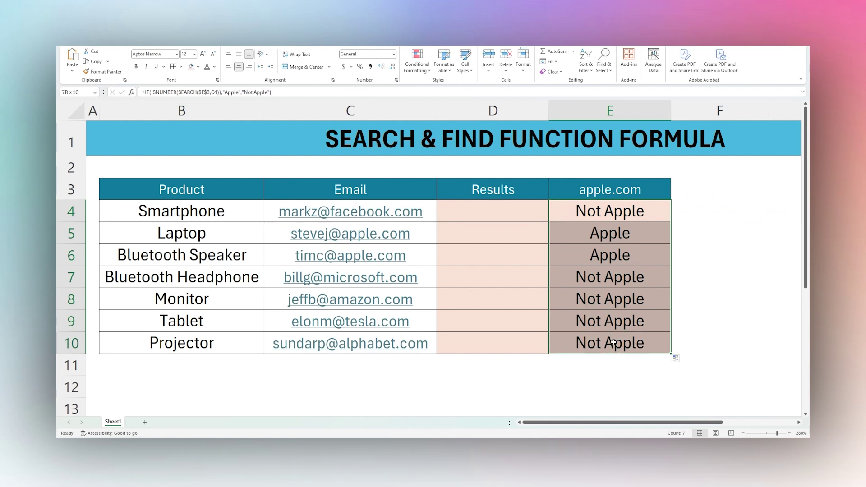
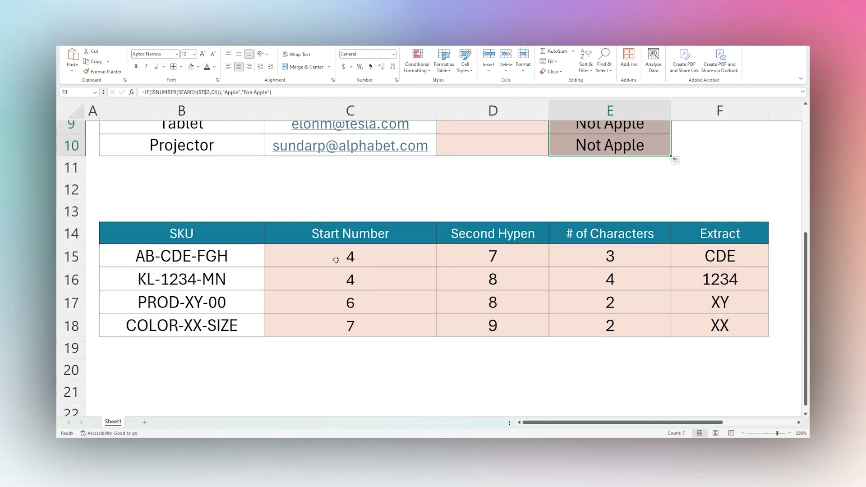
Check the SKU extraction formulas in C15:F15 and clear the results from C16:F18
click(336, 260)
click(518, 260)
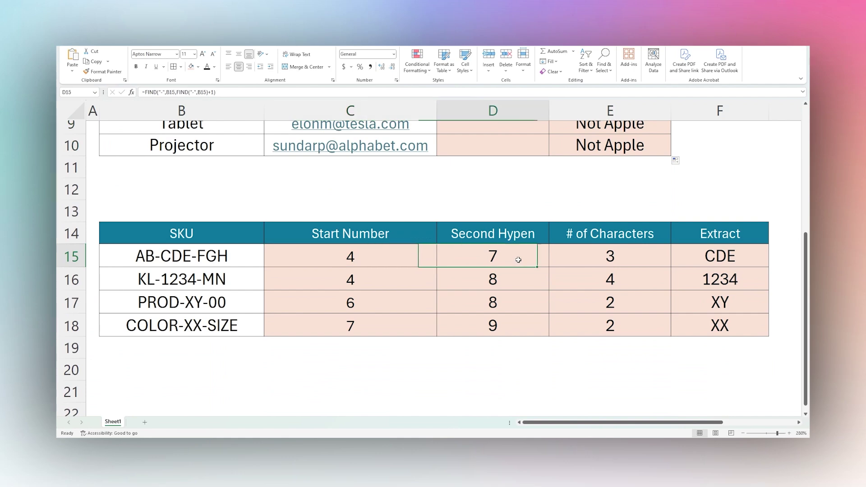
click(558, 256)
click(704, 257)
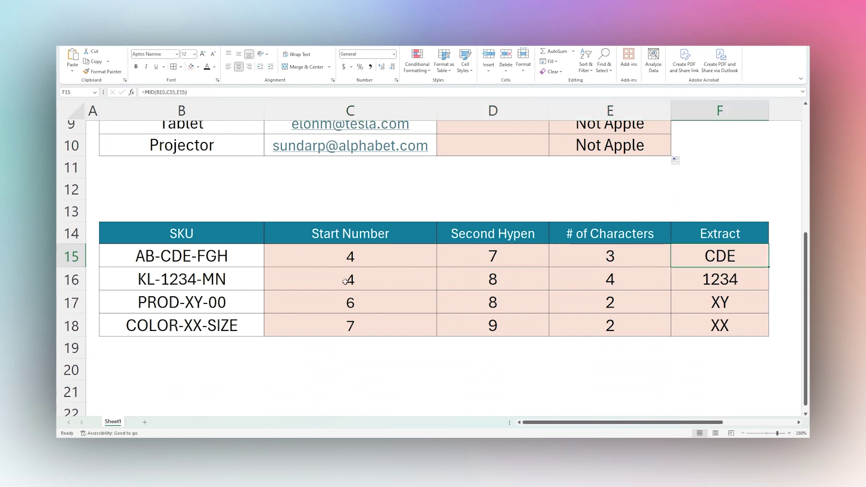
drag(345, 281, 724, 324)
key(Delete)
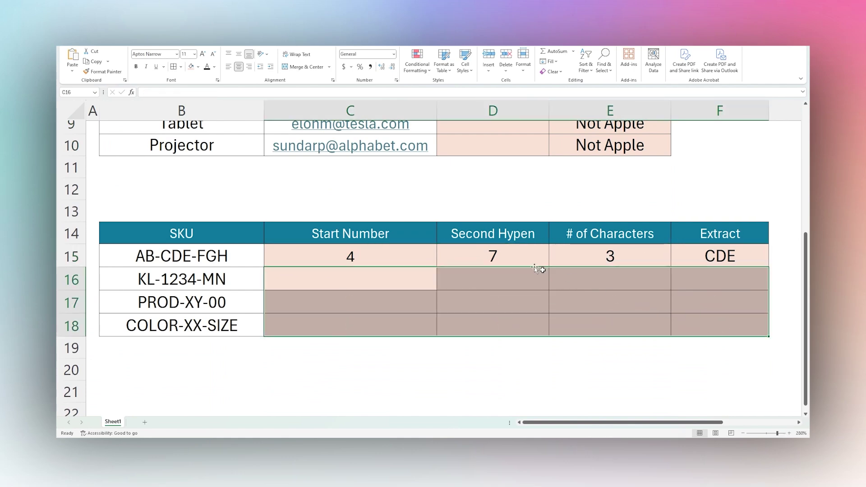
Review the Start Number formula in C15 and highlight the middle segment and hyphens of the SKU in B15
double_click(387, 258)
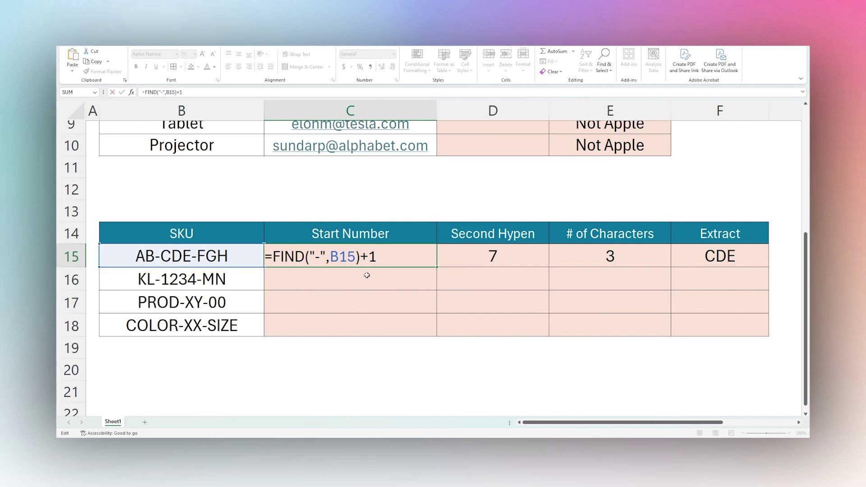
key(Escape)
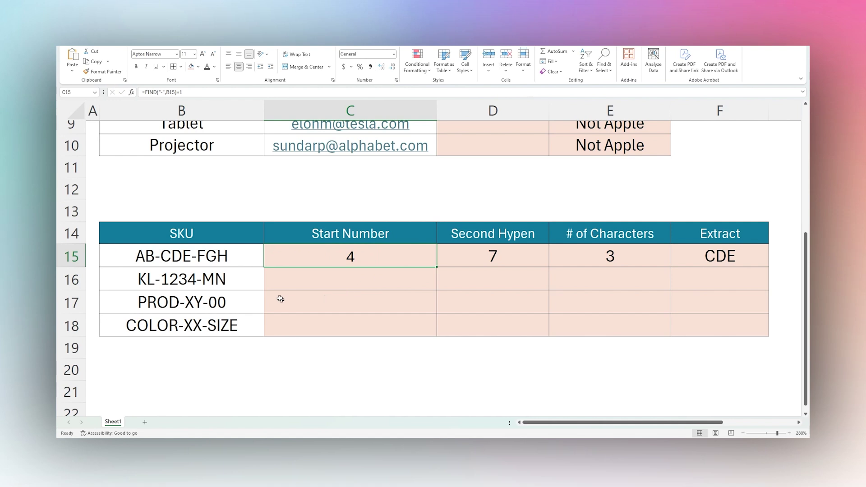
double_click(145, 256)
drag(161, 256, 191, 256)
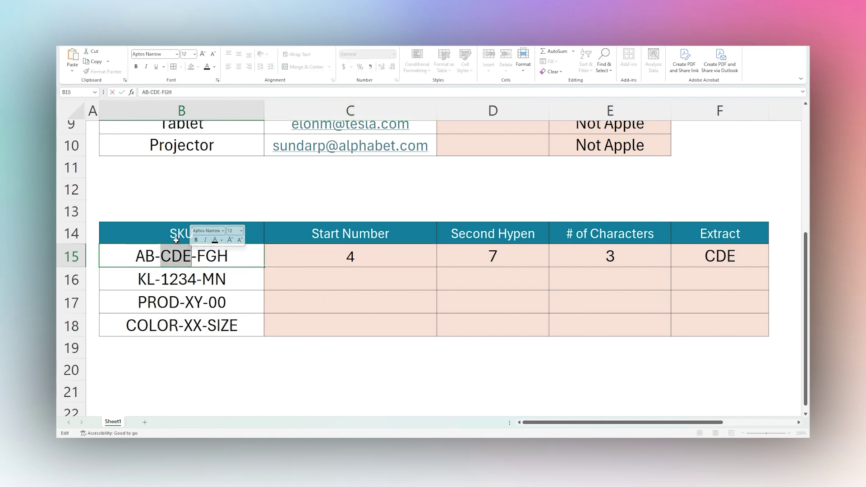
drag(161, 256, 154, 256)
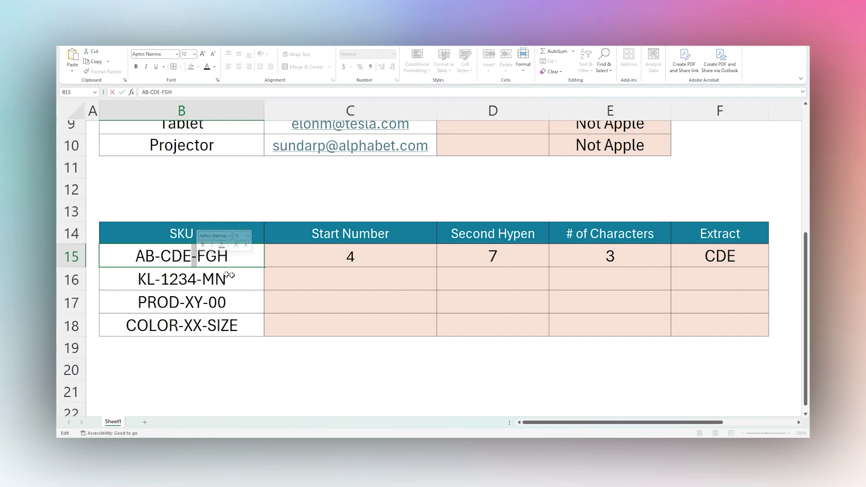
key(Escape)
click(299, 277)
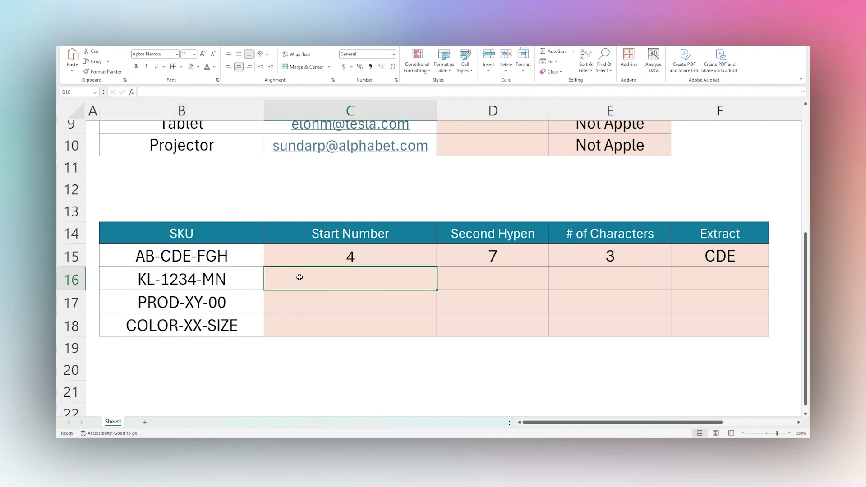
Check the extract formula in F15, highlight the letter C in B15, and inspect C15's FIND formula with its +1
click(694, 258)
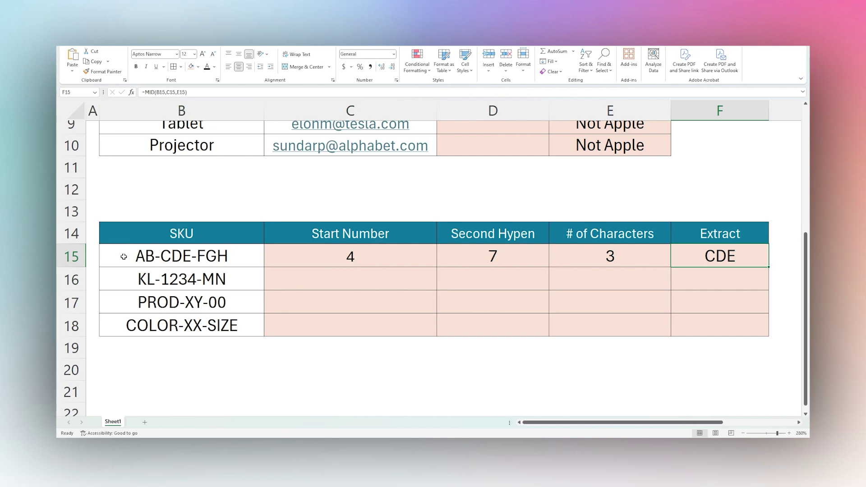
double_click(159, 257)
mouse_move(126, 256)
mouse_down()
mouse_move(156, 256)
mouse_move(135, 256)
mouse_up()
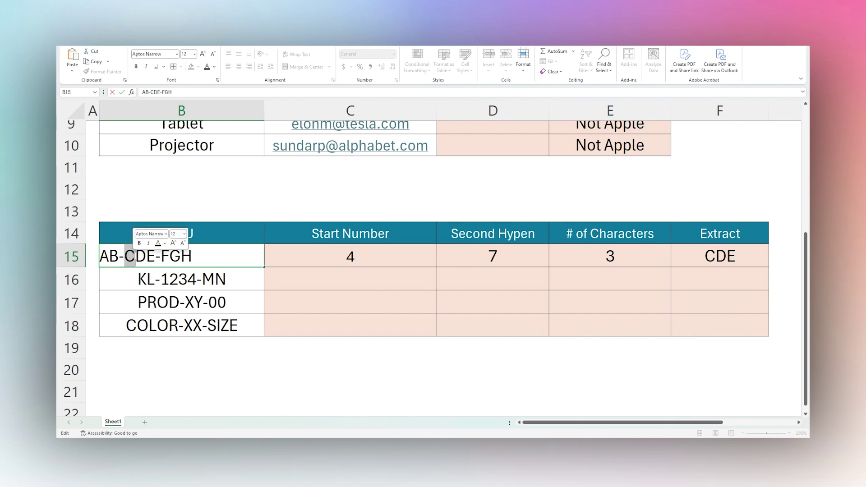
click(354, 257)
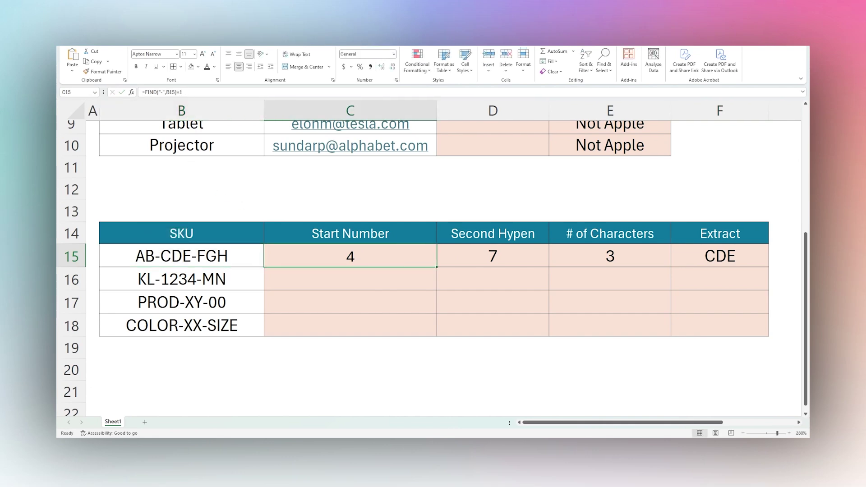
double_click(354, 257)
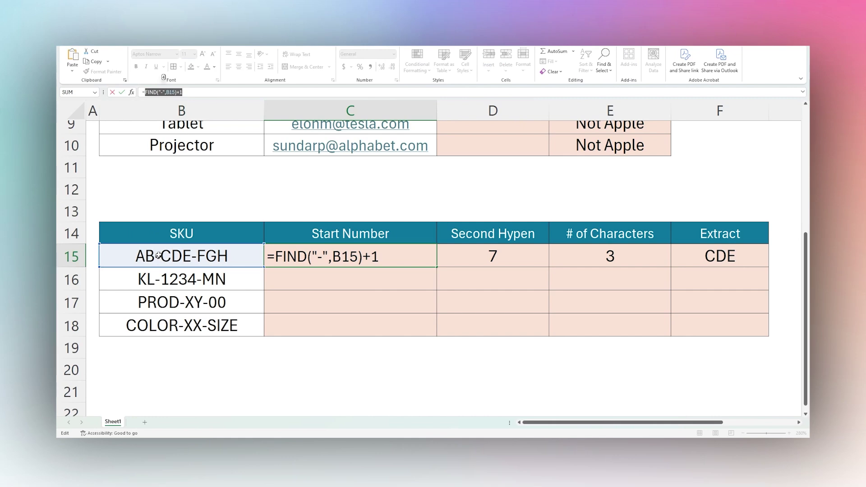
click(182, 92)
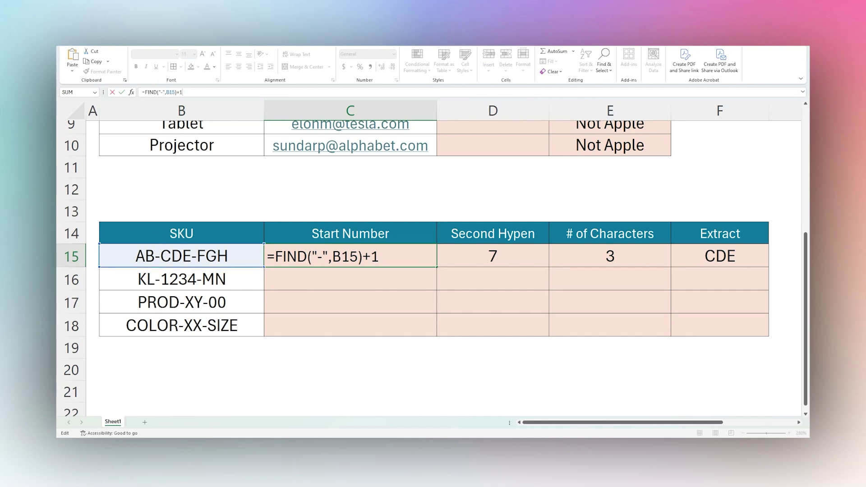
key(Return)
click(360, 261)
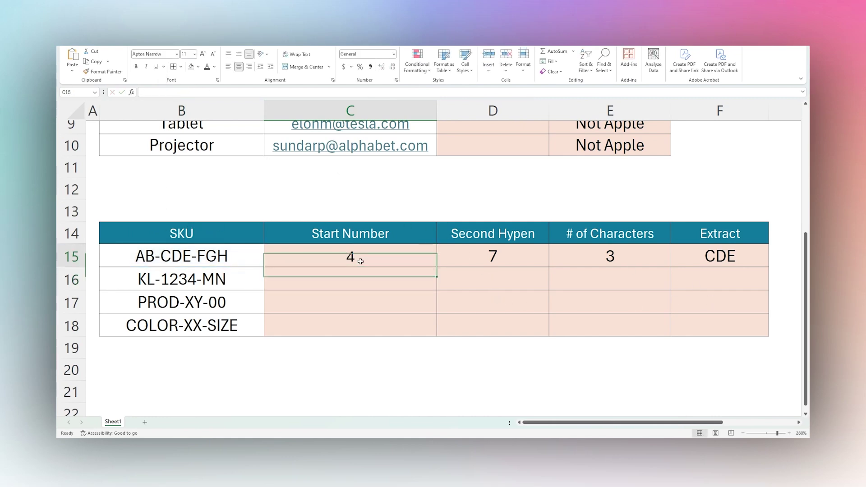
Count through the characters of the SKU in B15 from its start to the letter C
double_click(137, 256)
key(shift+Right)
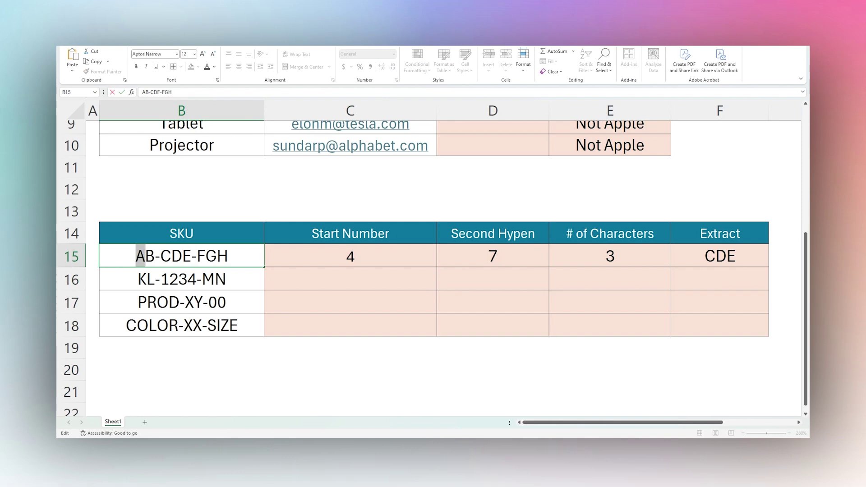
key(shift+Right)
key(shift+Right)
click(163, 256)
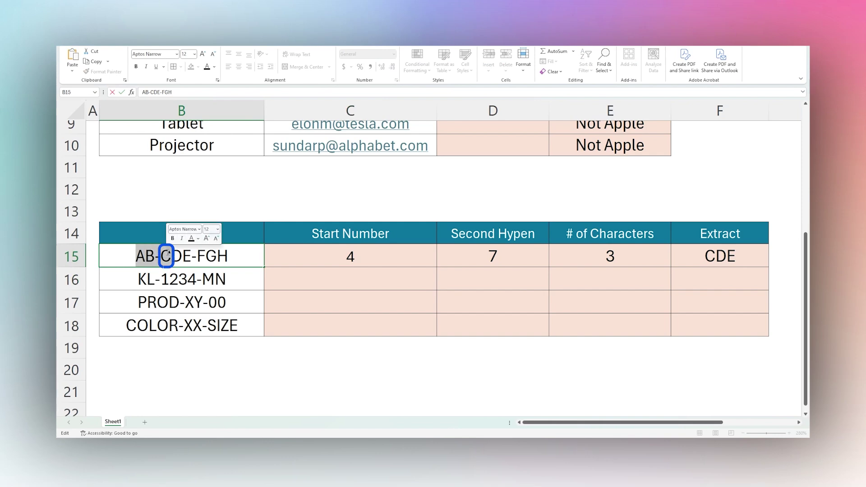
key(shift+Right)
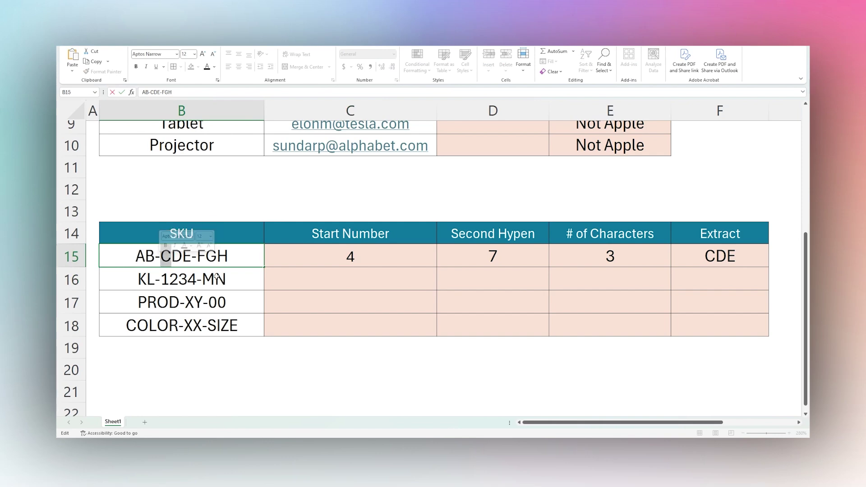
key(Escape)
Examine the Second Hyphen formula in D15 argument by argument, including the nested FIND and its +1
click(496, 264)
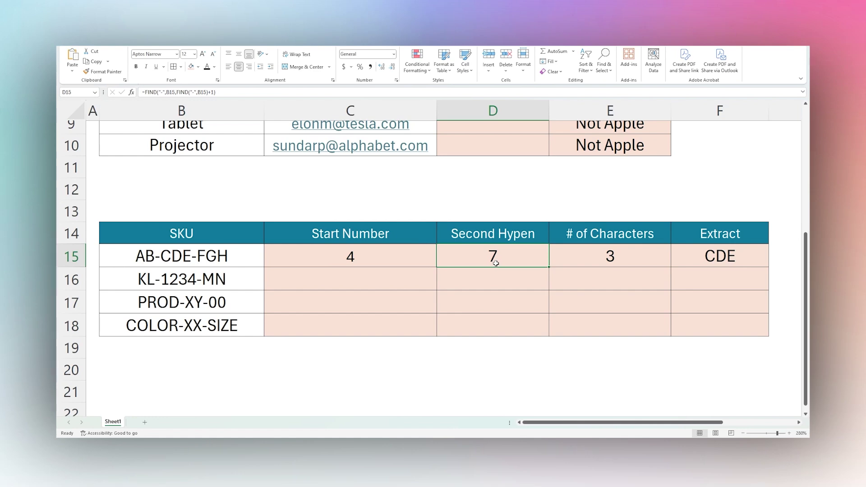
double_click(477, 257)
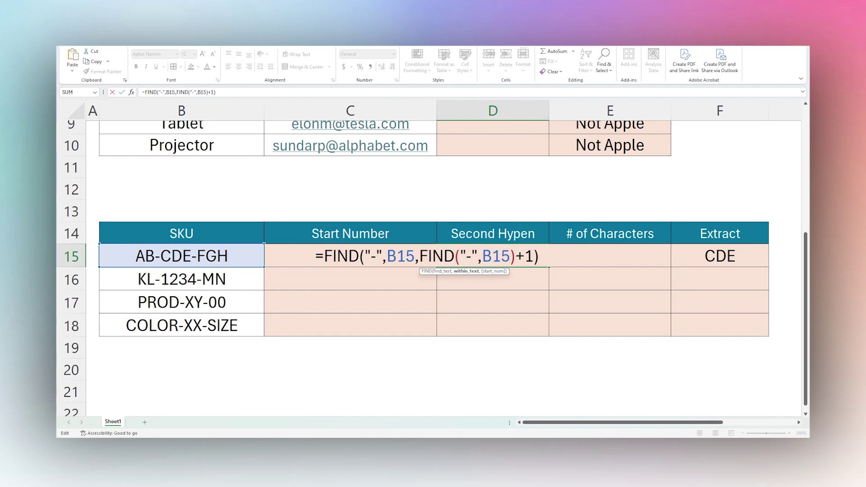
drag(323, 256, 516, 256)
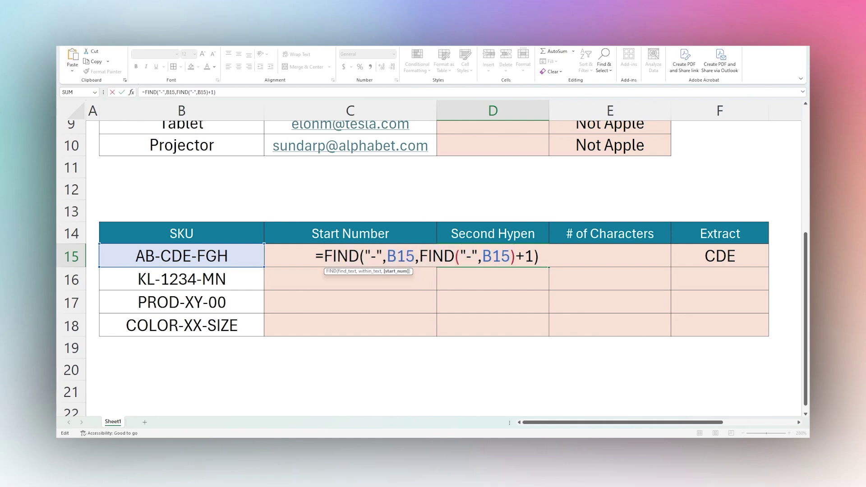
drag(324, 256, 384, 256)
click(397, 256)
double_click(396, 255)
click(418, 256)
drag(419, 256, 515, 256)
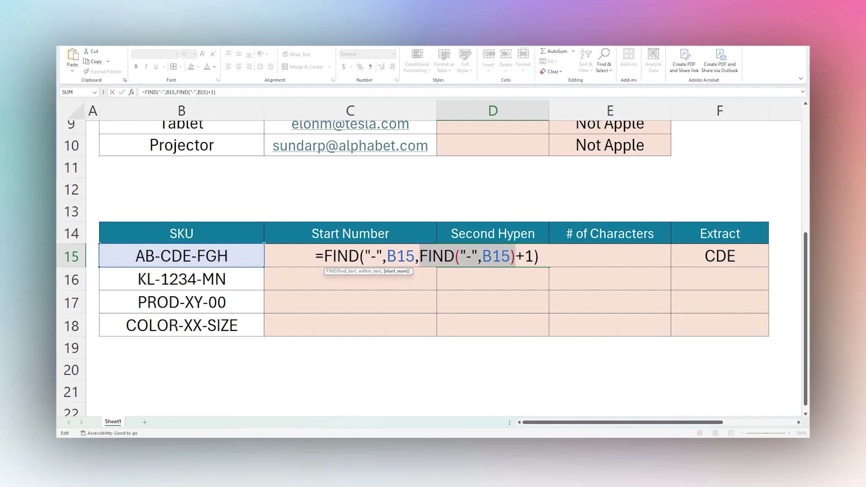
drag(533, 256, 419, 255)
key(Return)
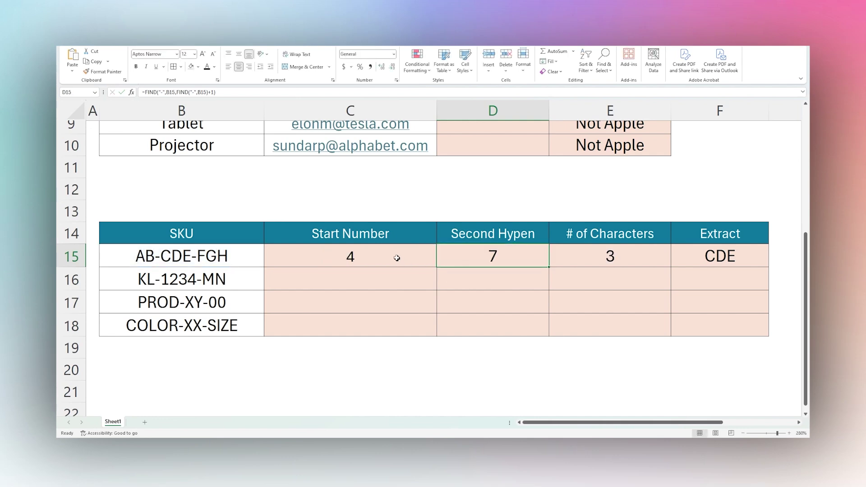
Try replacing the nested FIND("-",B15)+1 in D15 with a reference to C15, and undo the replacement
click(396, 257)
click(473, 261)
double_click(472, 261)
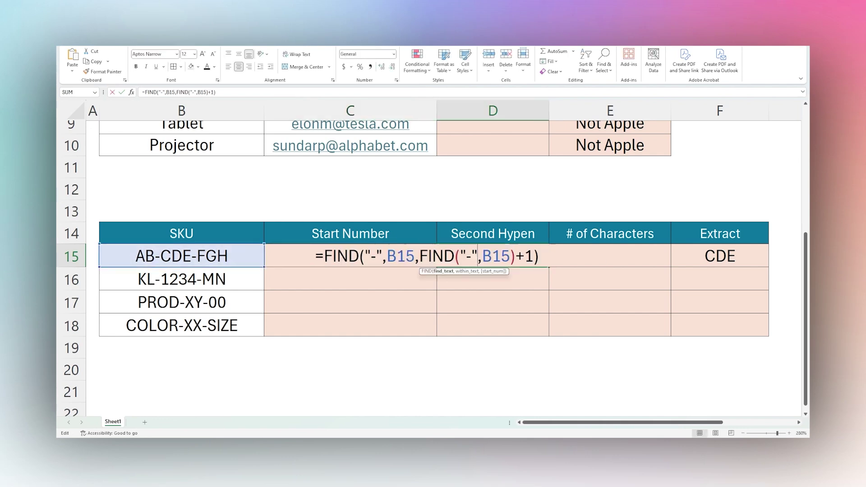
drag(419, 255, 538, 256)
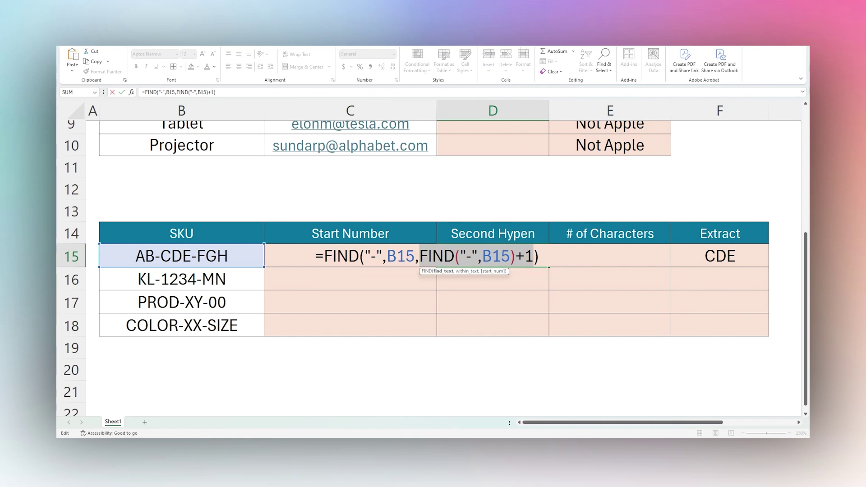
text(C15)
key(Return)
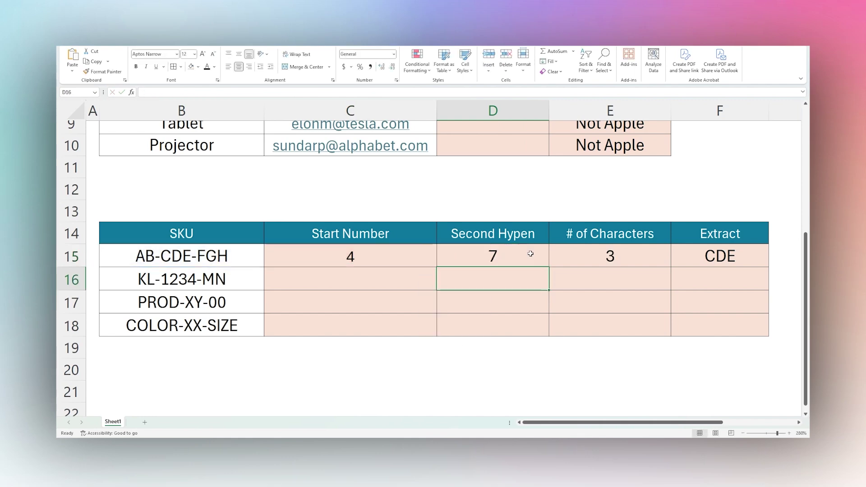
click(504, 250)
key(ctrl+z)
Highlight the nested FIND("-",B15)+1 start argument in D15 and compare it with the Start Number in C15
double_click(498, 253)
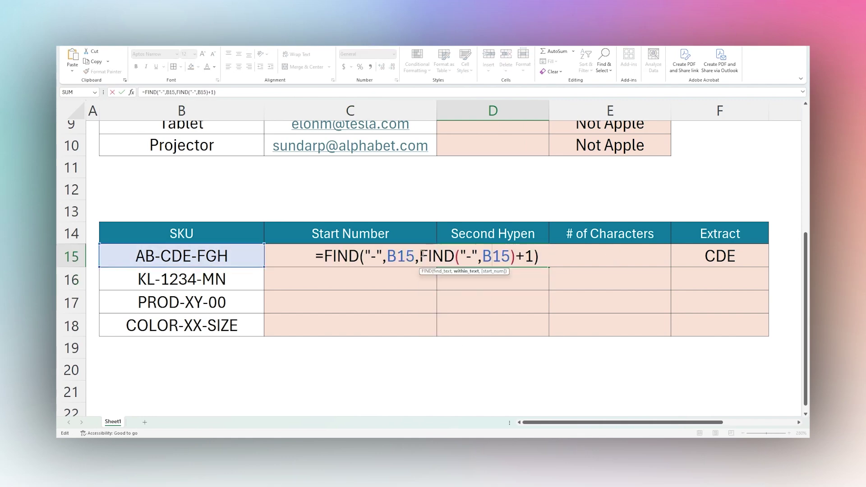
drag(419, 256, 533, 255)
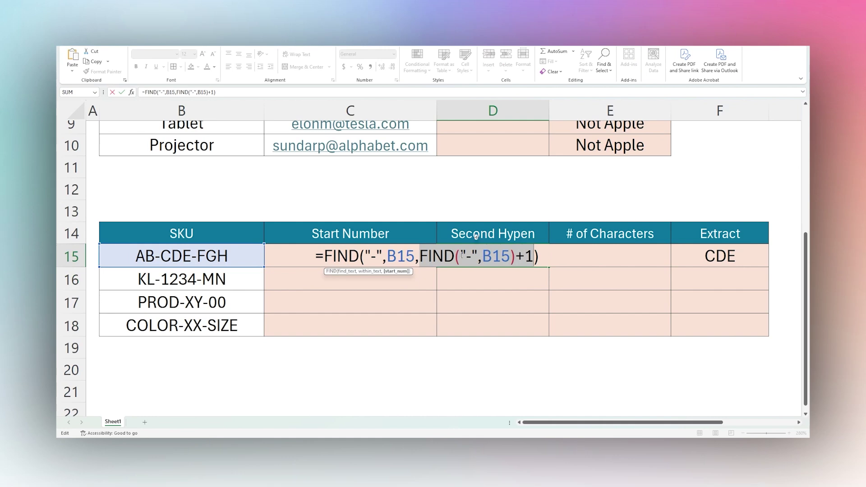
key(Escape)
click(350, 253)
double_click(496, 257)
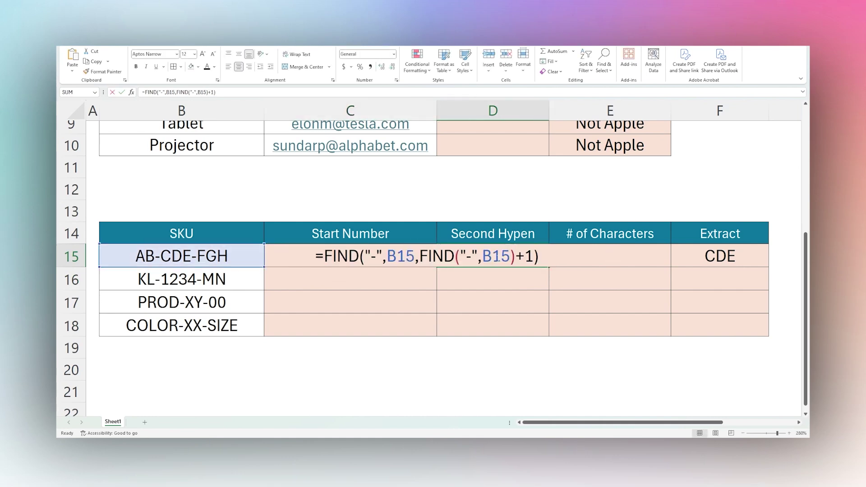
drag(419, 256, 533, 255)
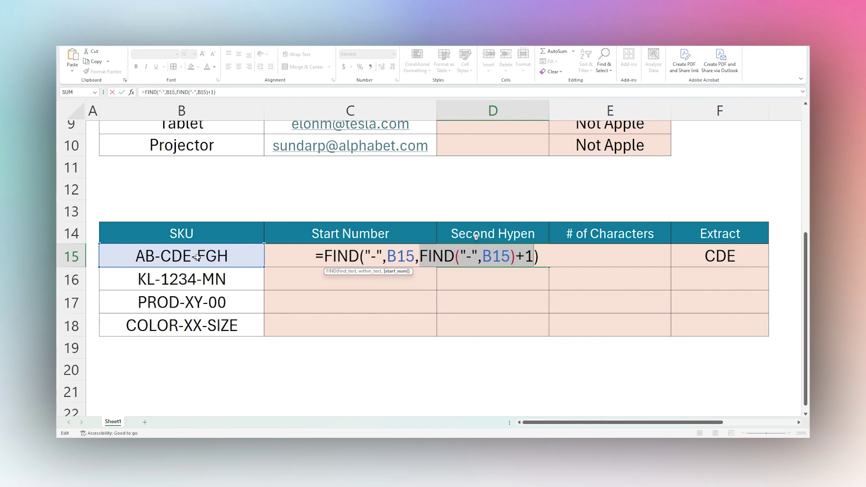
key(Escape)
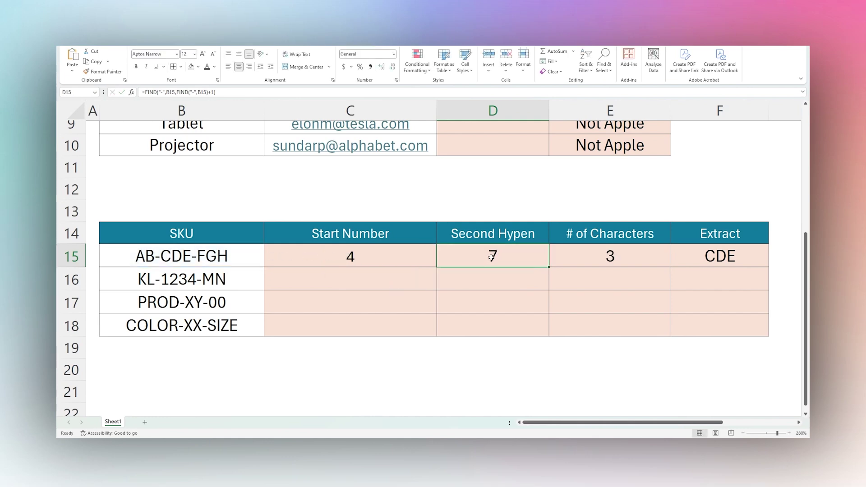
Highlight the SKU characters in B15 up to the second hyphen to trace its position
double_click(150, 257)
drag(135, 256, 197, 255)
click(174, 254)
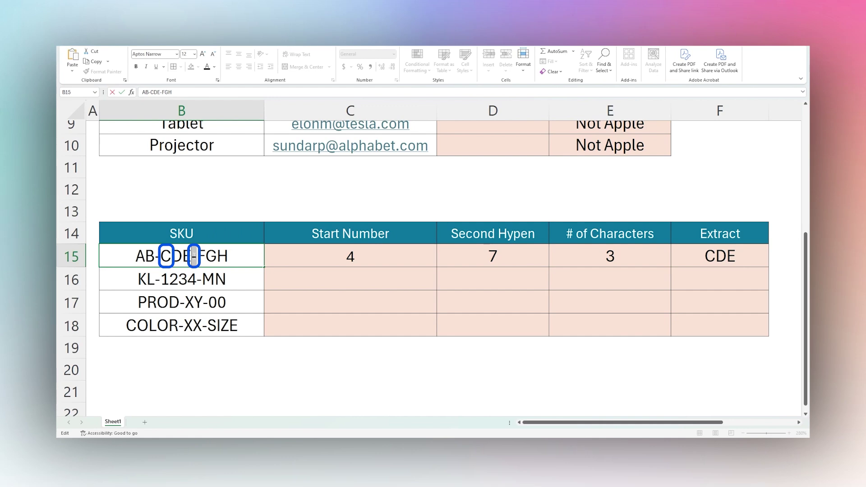
key(Escape)
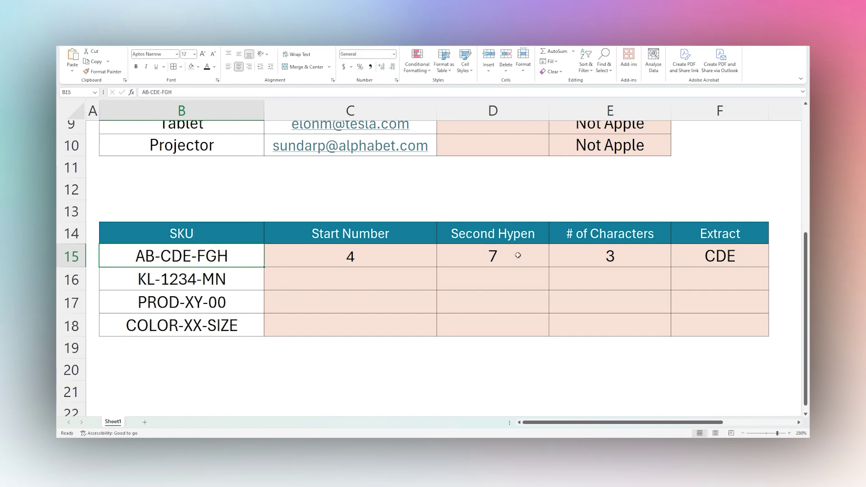
Examine the # of Characters formula in E15, which subtracts the start number in C15 from the second hyphen position in D15
click(391, 256)
click(497, 256)
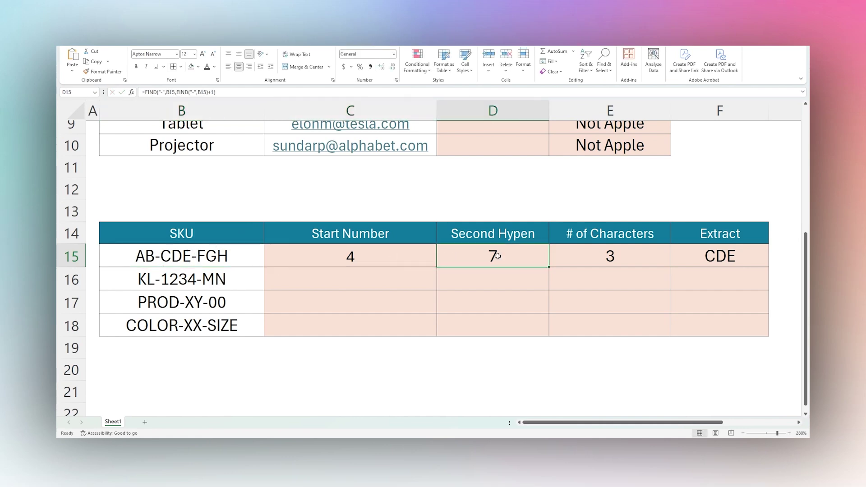
key(Right)
key(F2)
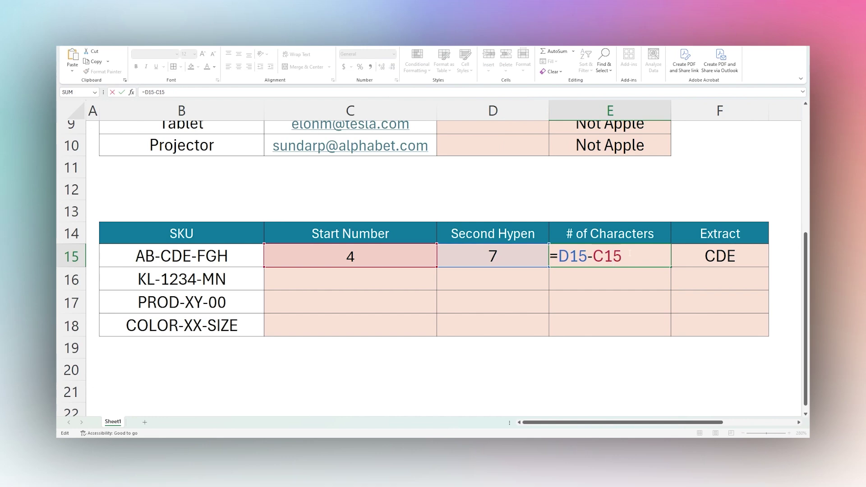
key(shift+Left)
key(shift+Left)
key(shift+Left)
key(shift+Left)
key(shift+Left)
key(shift+Left)
key(shift+Left)
key(Escape)
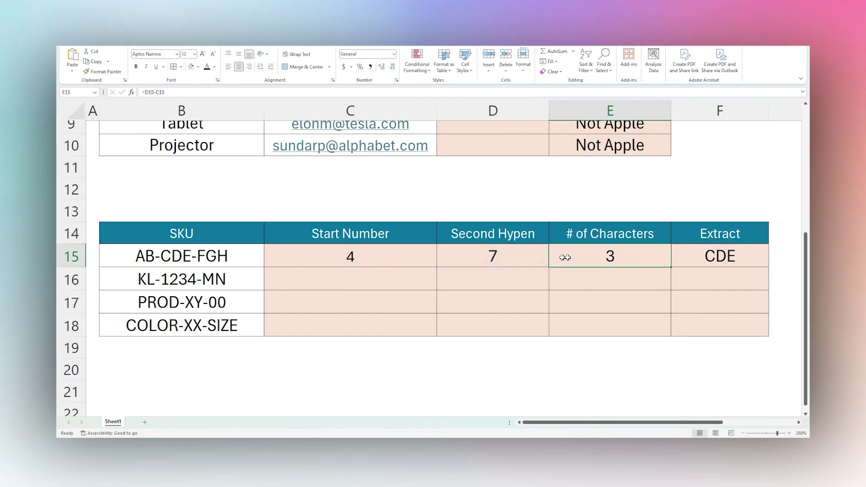
Examine the MID formula in F15, highlighting the function name and its text, start number and number-of-characters arguments
double_click(703, 258)
key(shift+Left)
key(shift+Left)
key(shift+Left)
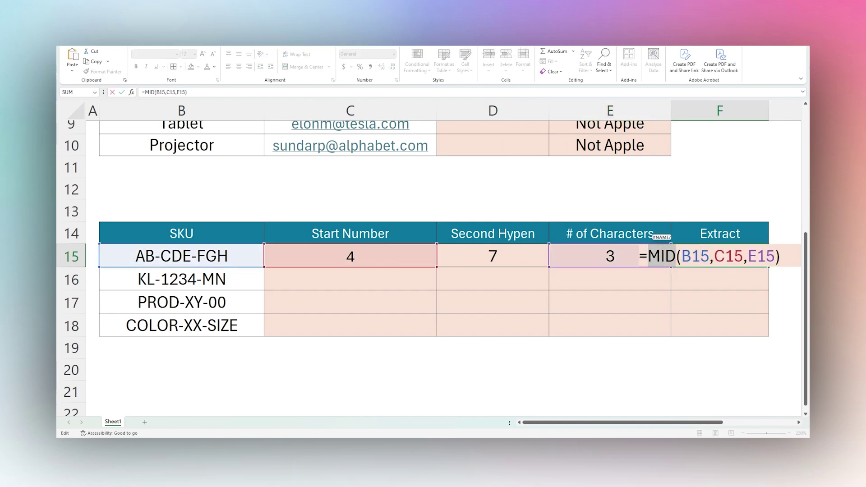
key(Right)
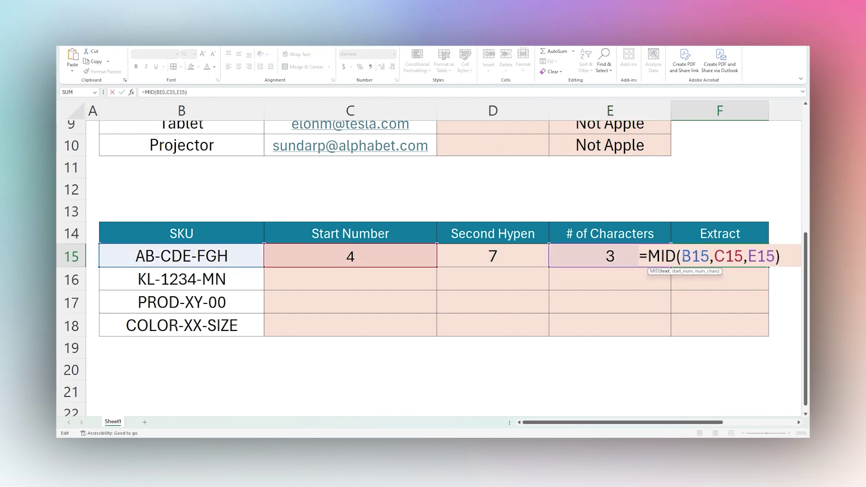
click(664, 271)
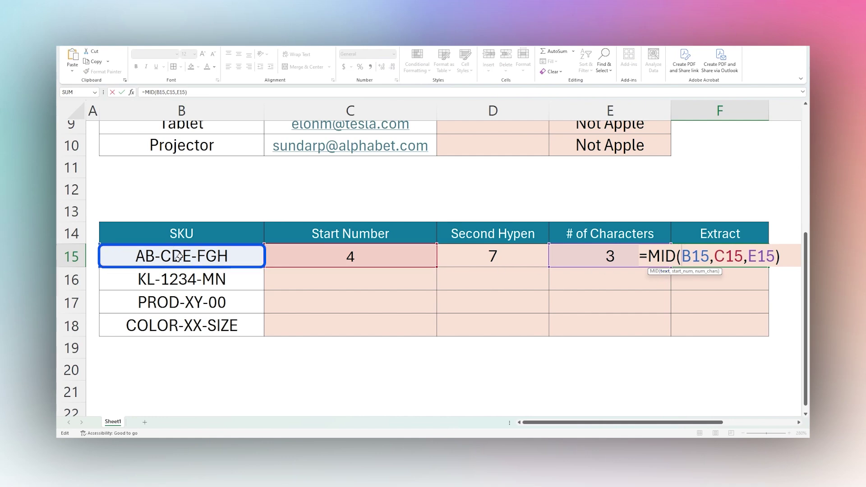
click(682, 272)
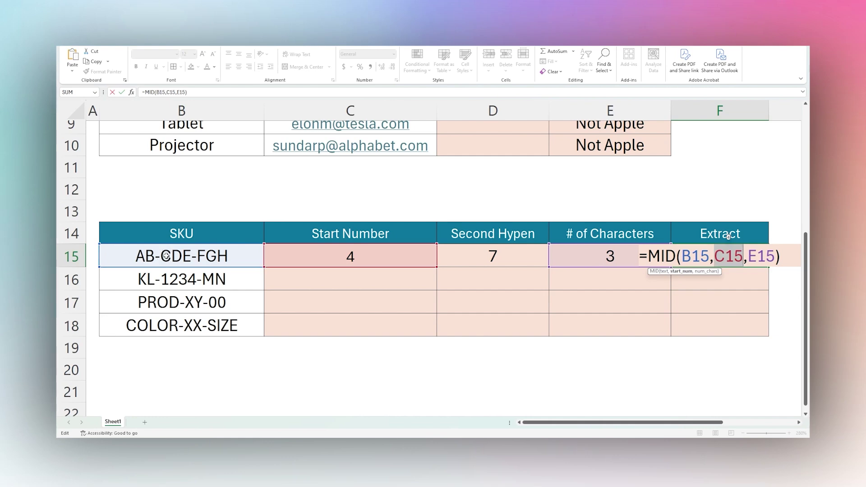
click(706, 272)
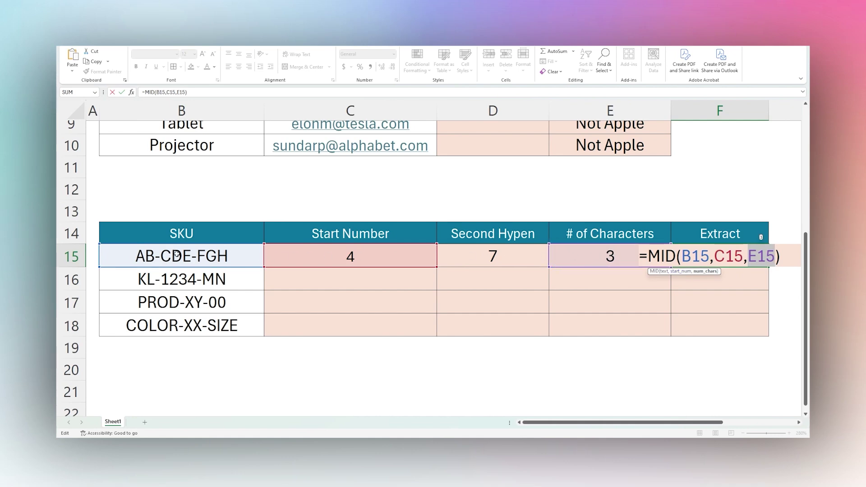
key(Return)
click(728, 259)
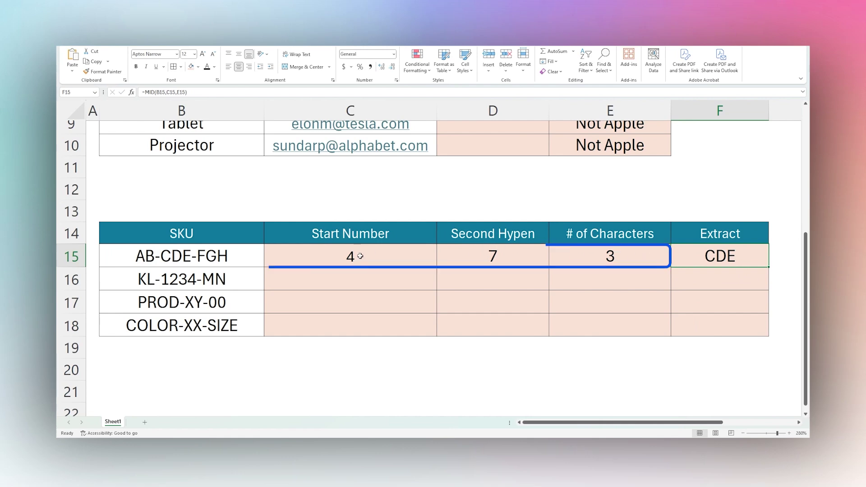
Clear the MID formula from F15 and highlight the helper cells in the Start Number, Second Hypen and # of Characters columns
drag(392, 251, 586, 262)
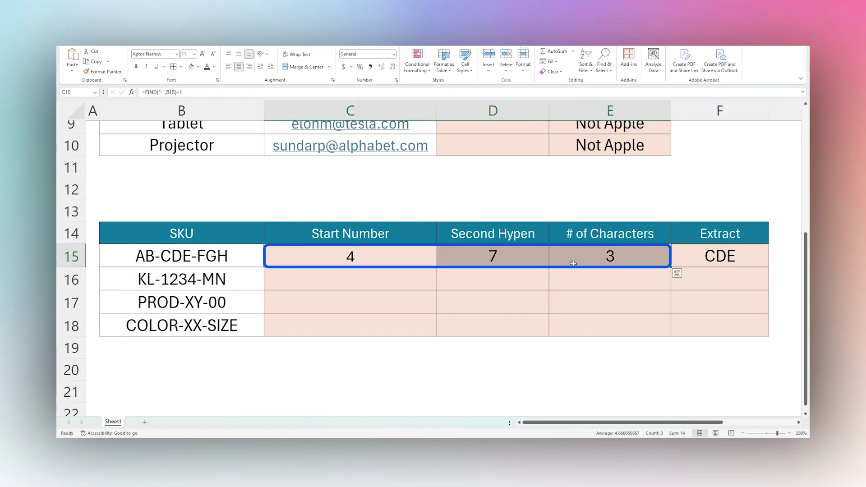
double_click(702, 264)
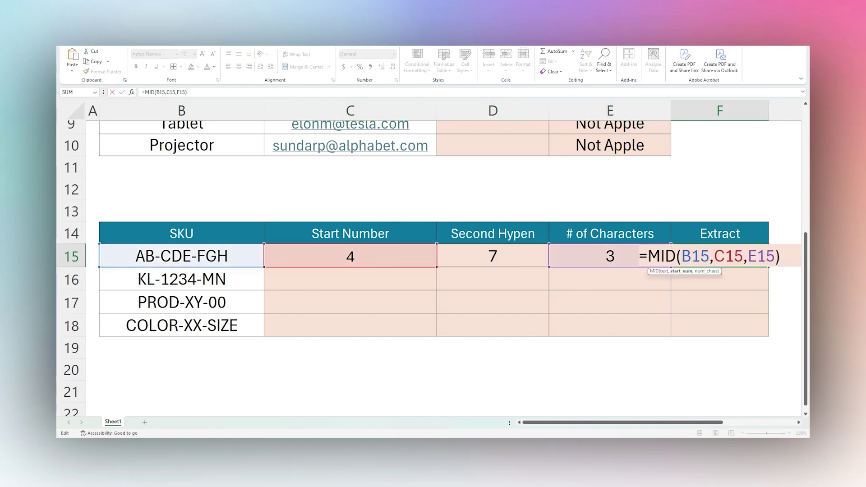
key(Escape)
key(Down)
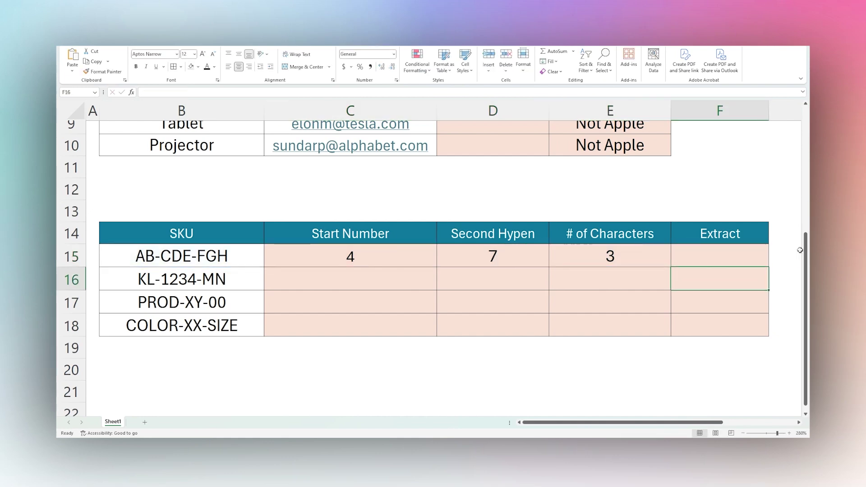
drag(324, 250, 587, 350)
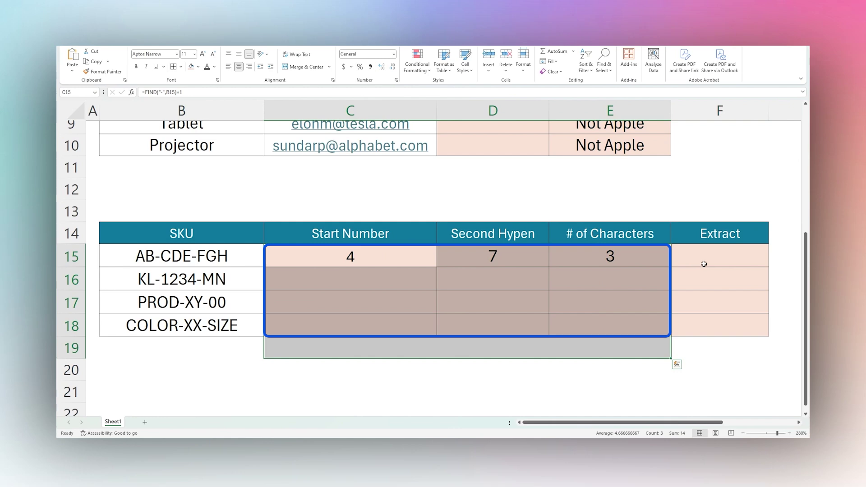
Start a MID formula in F15 with B15 as its text argument
click(704, 263)
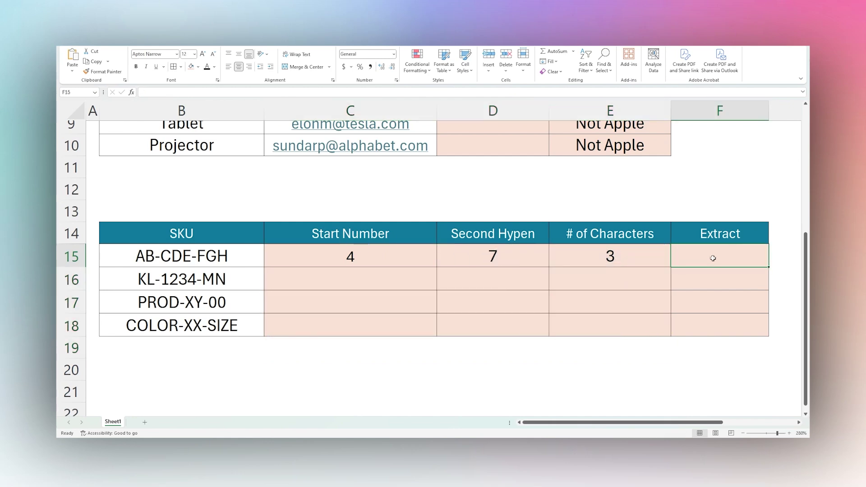
text(=)
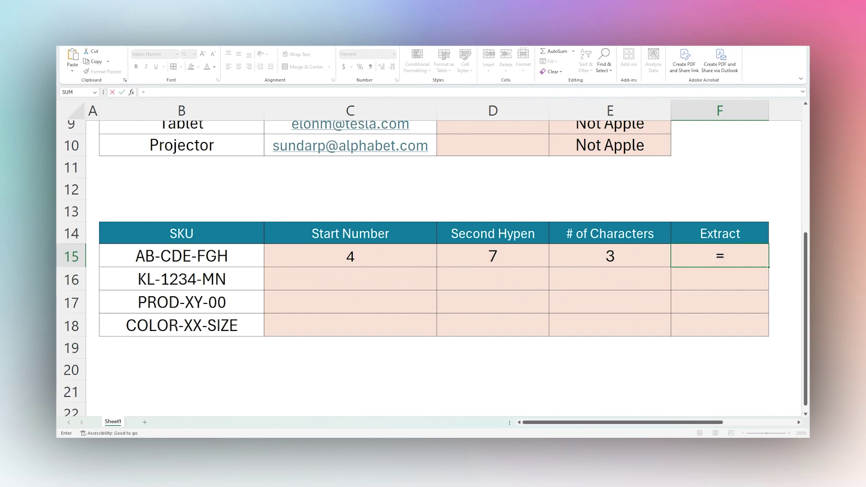
text(mid()
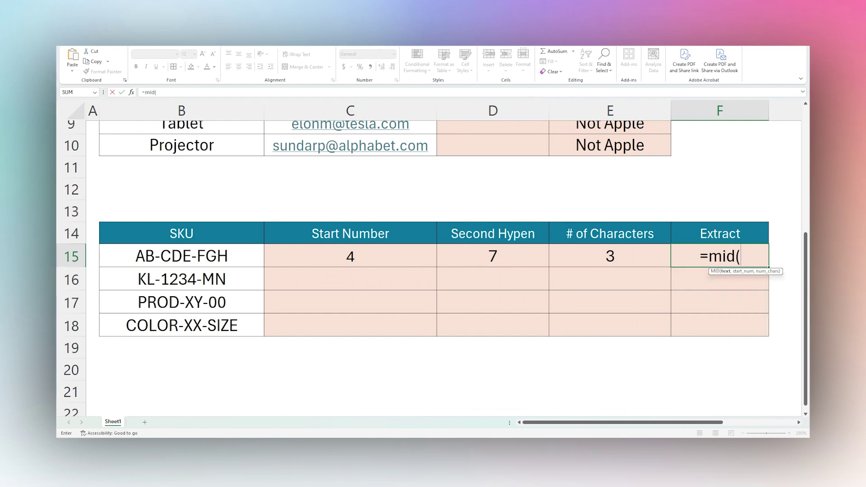
click(170, 259)
text(,)
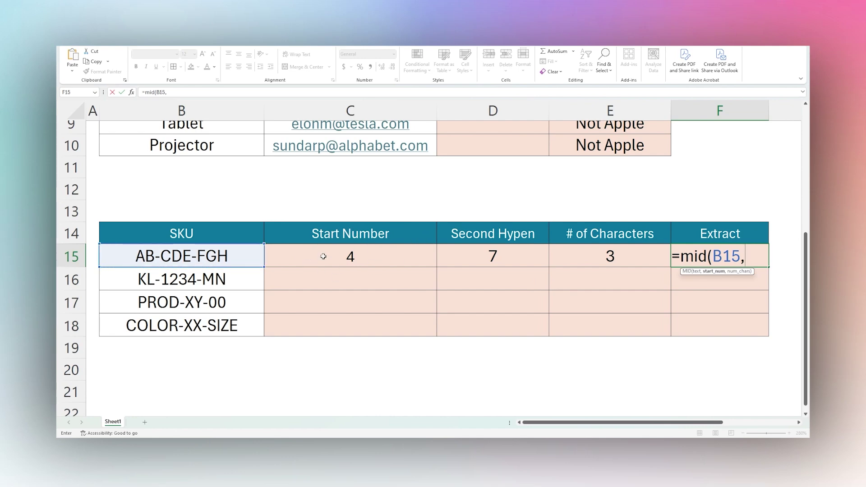
Add FIND("-",B15)+1 as the start number of the MID formula in F15 and try to enter it without a third argument
text(find()
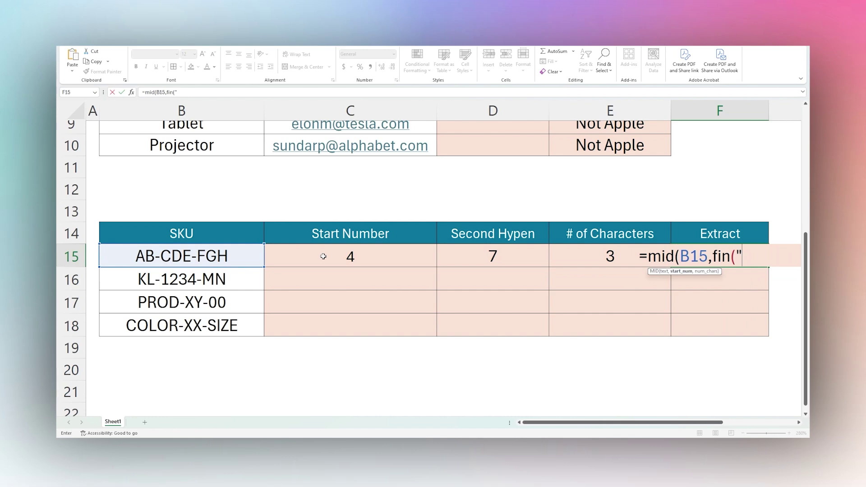
text(")
key(BackSpace)
text(()
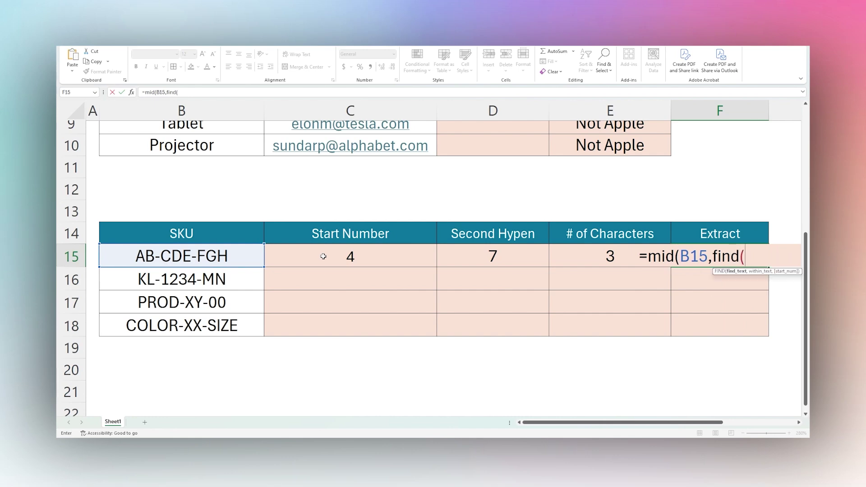
text("-",B15)
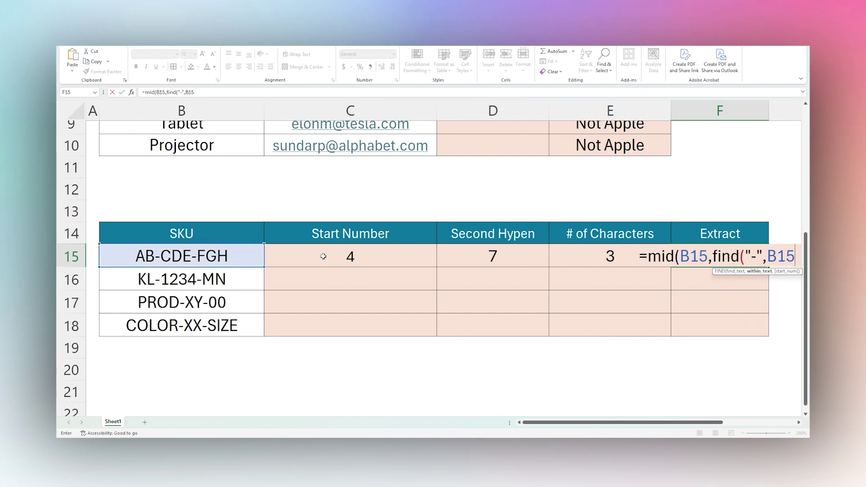
text()+1))
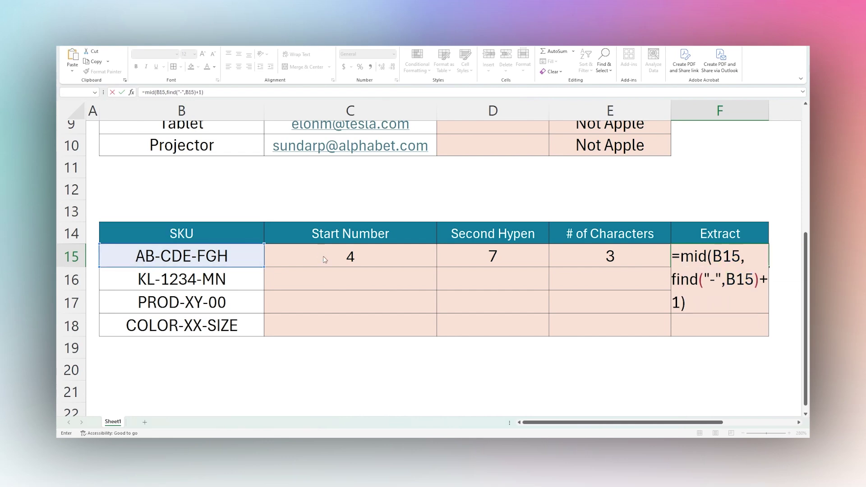
key(Return)
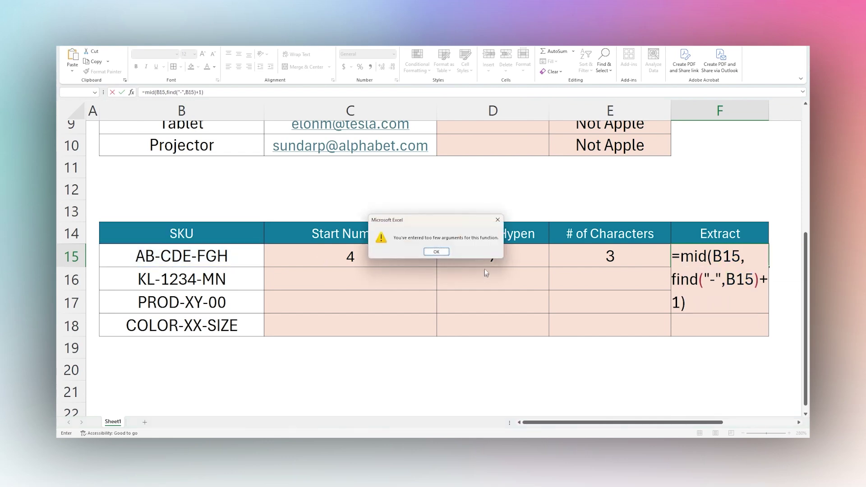
key(Return)
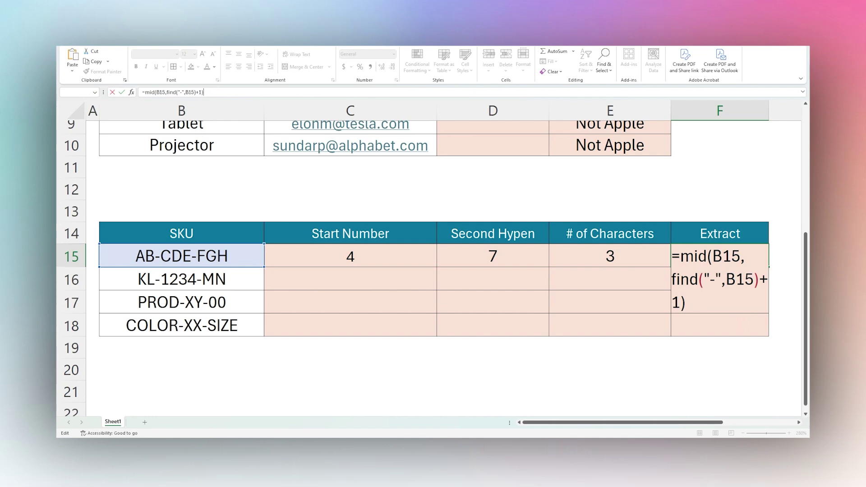
Complete the F15 MID formula with a placeholder 0 as the number of characters and review that argument
key(BackSpace)
text(,0))
key(Return)
click(703, 249)
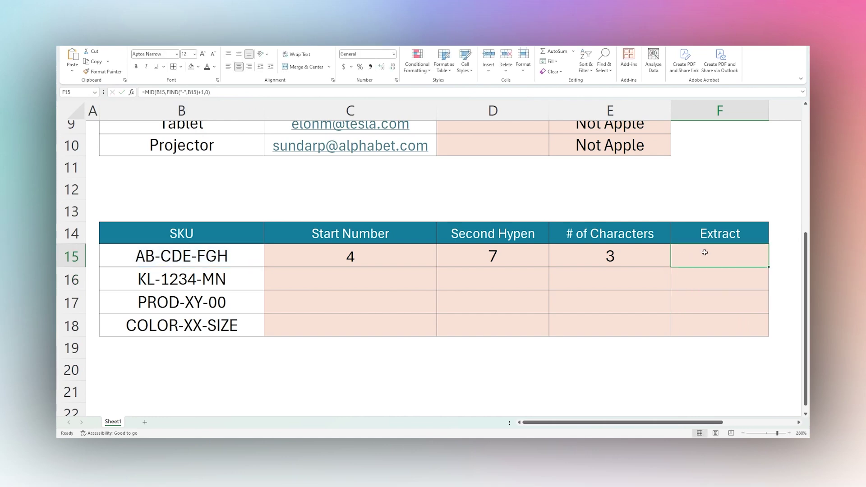
double_click(704, 253)
click(698, 295)
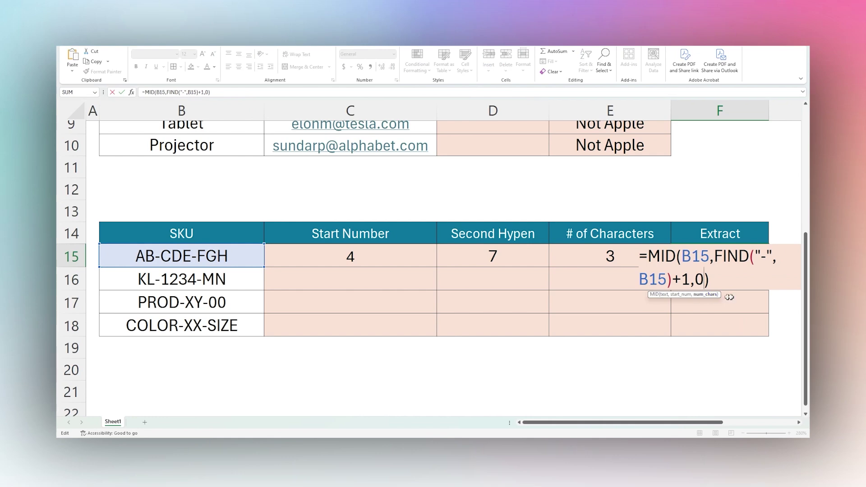
key(Escape)
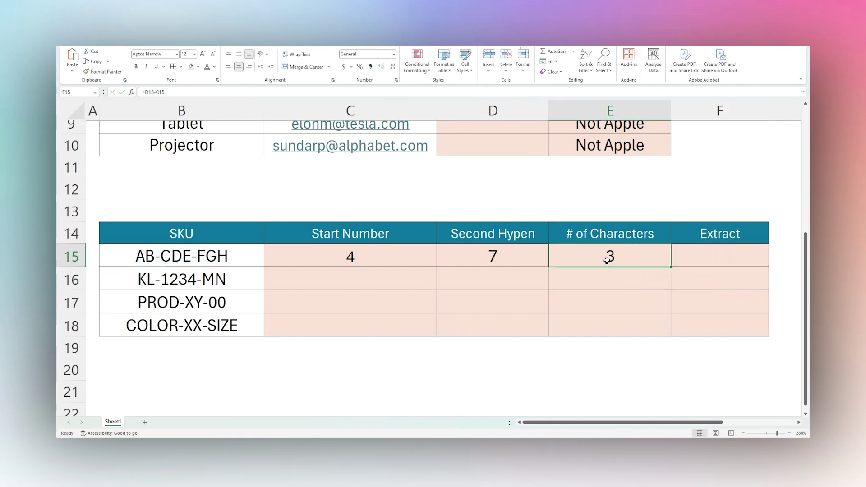
Review the subtraction in E15 and copy the FIND formula from D15 without its equals sign
key(F2)
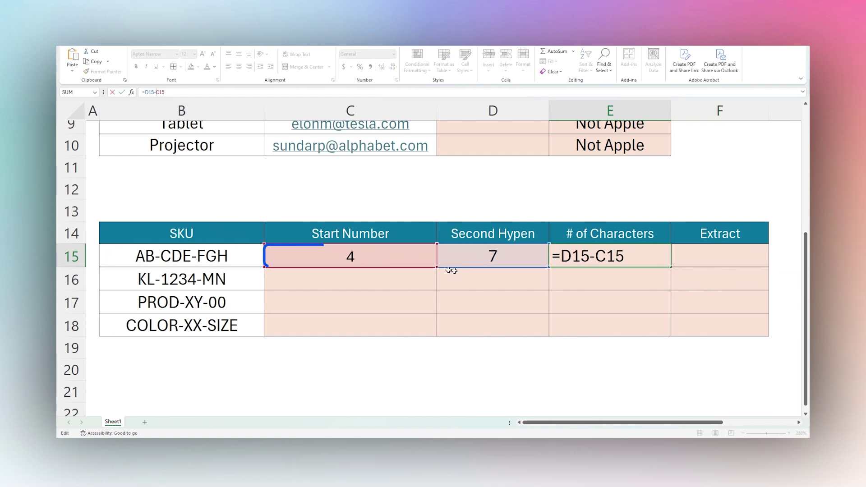
key(Return)
click(515, 259)
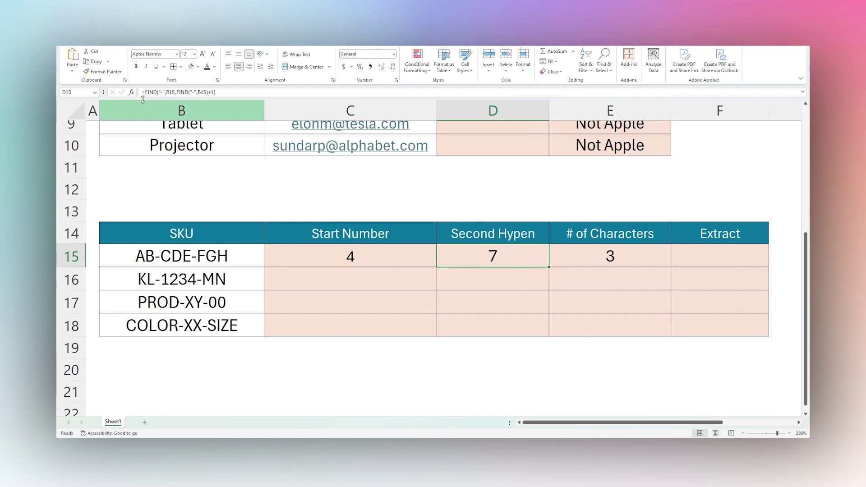
drag(145, 92, 216, 92)
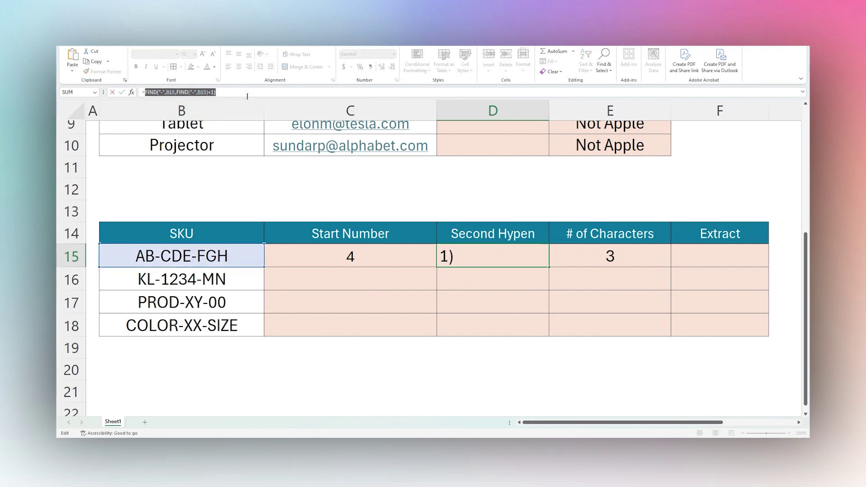
key(Escape)
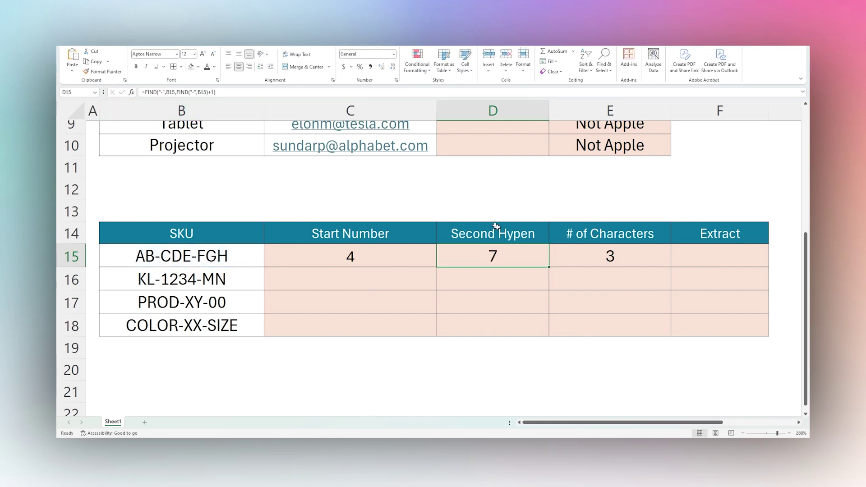
Replace the D15 reference in the E15 formula with FIND("-",B15,FIND("-",B15)+1)
click(603, 261)
drag(145, 92, 154, 92)
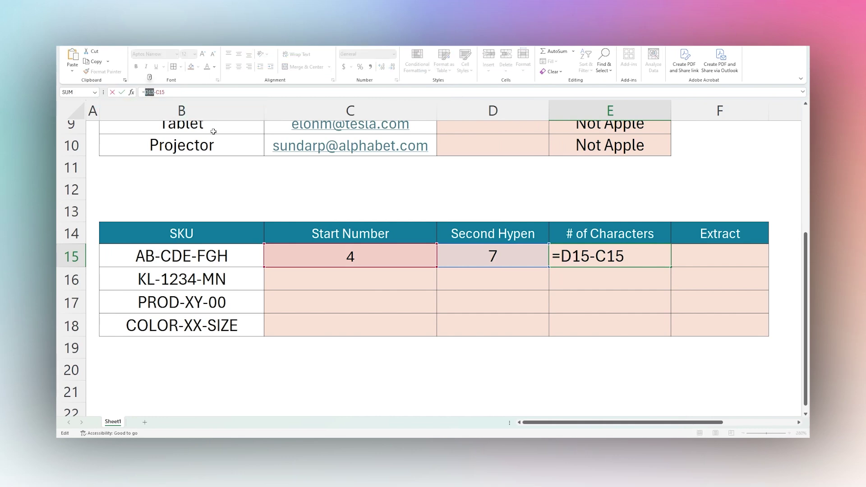
key(Return)
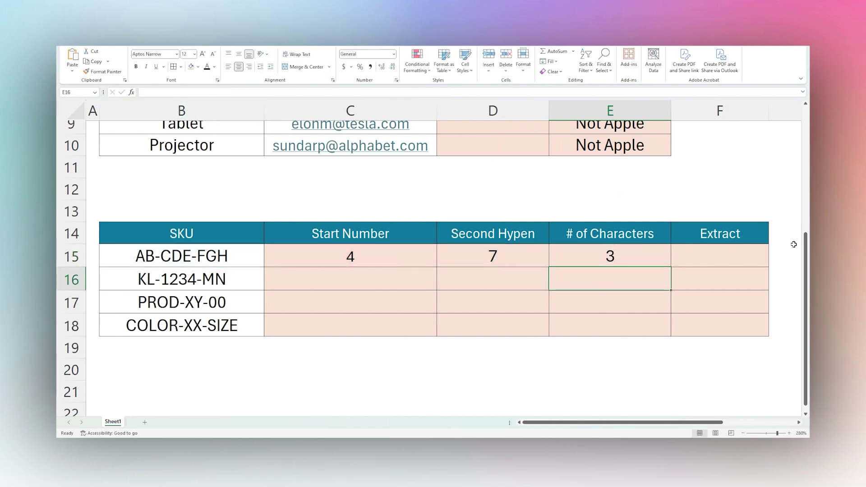
Clear the Second Hypen formula from D15 and check the remaining C15 reference in the E15 formula
click(630, 257)
click(508, 254)
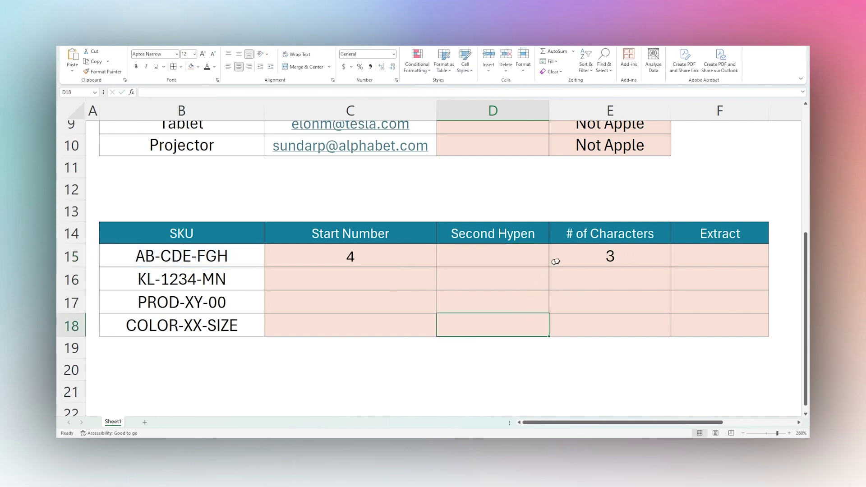
click(559, 259)
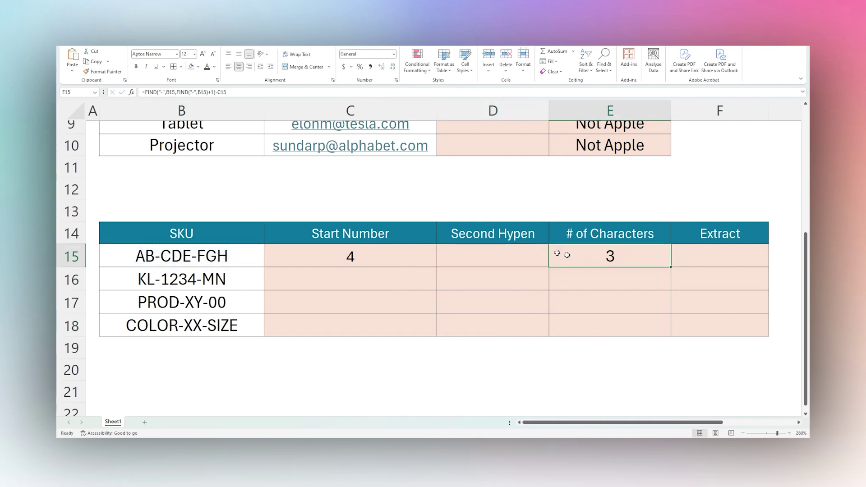
double_click(222, 92)
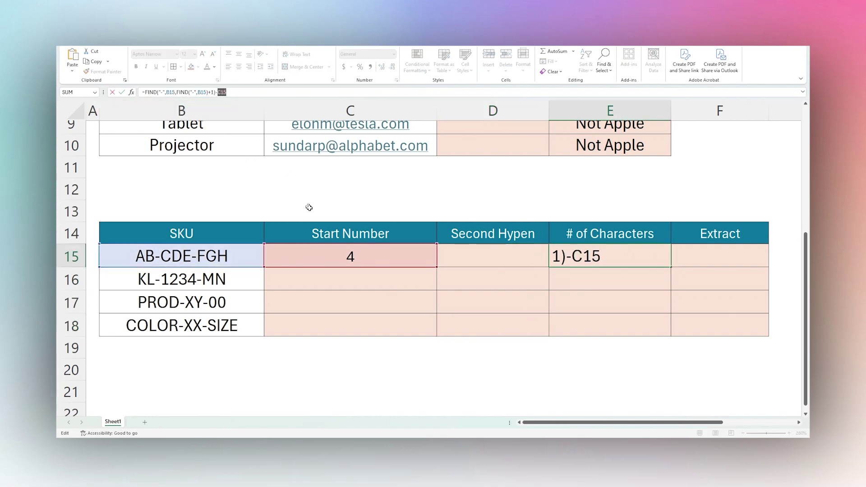
key(Escape)
Remove the FIND("-",B15)+1 formula from the Start Number cell C15
click(332, 247)
key(F2)
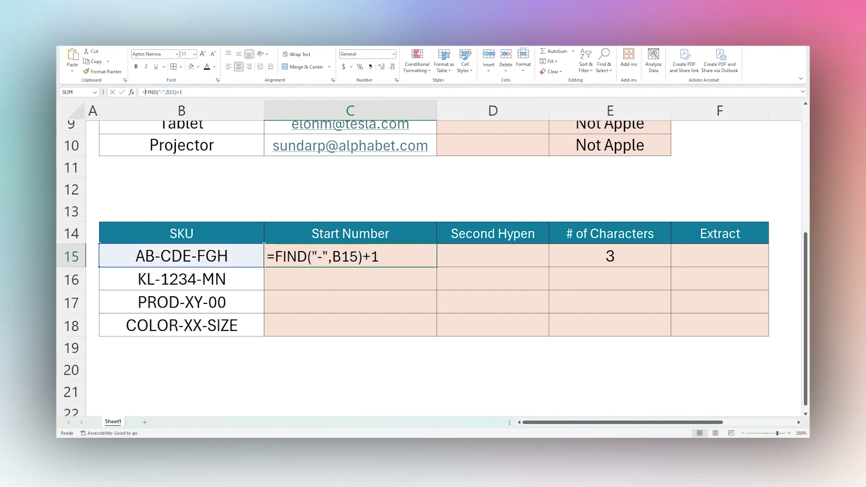
key(BackSpace)
key(BackSpace)
key(BackSpace)
key(BackSpace)
key(BackSpace)
key(BackSpace)
key(BackSpace)
key(BackSpace)
key(BackSpace)
key(BackSpace)
key(BackSpace)
key(BackSpace)
key(BackSpace)
key(BackSpace)
key(BackSpace)
key(BackSpace)
key(Return)
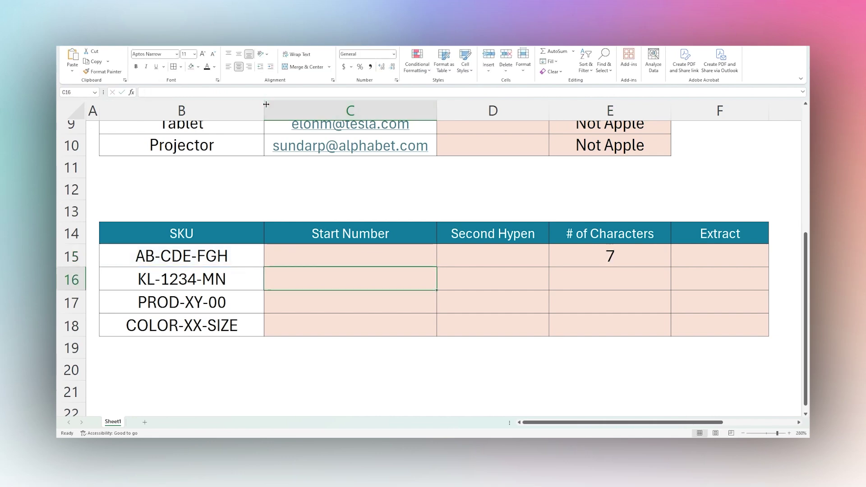
Replace the C15 reference in the E15 formula with FIND("-",B15)+1
click(587, 252)
click(225, 93)
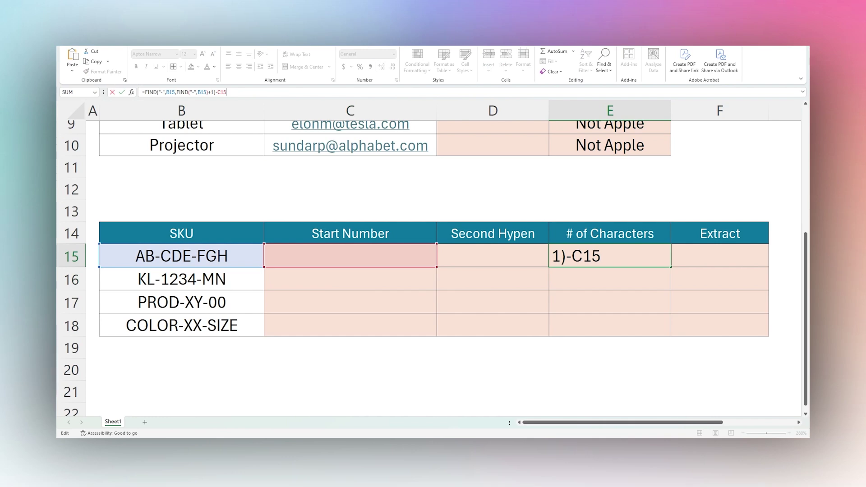
key(BackSpace)
key(BackSpace)
key(BackSpace)
text(FIND("-",B15)+1)
key(Return)
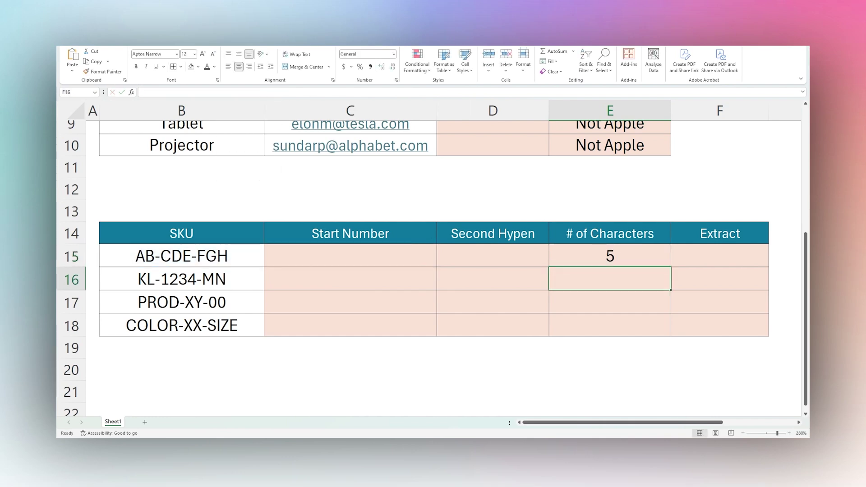
Enclose each side of the subtraction in E15 in parentheses, giving =(FIND("-",B15,FIND("-",B15)+1))-(FIND("-",B15)+1)
click(628, 260)
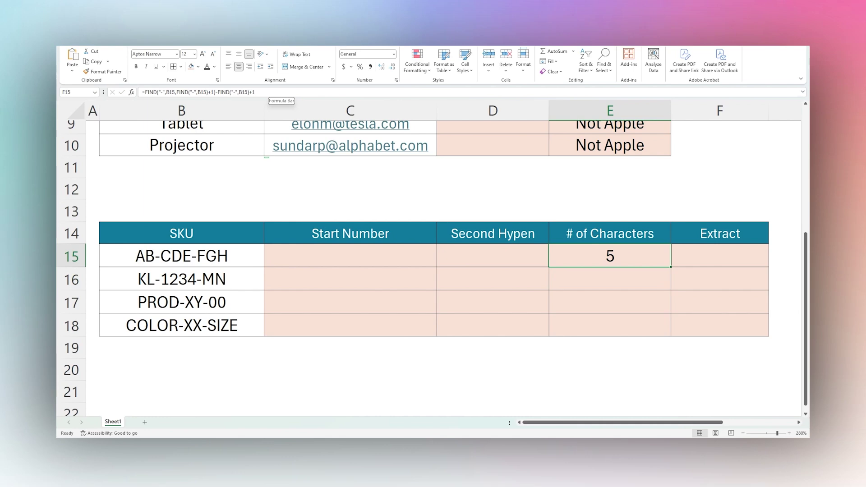
click(216, 92)
text())
click(143, 92)
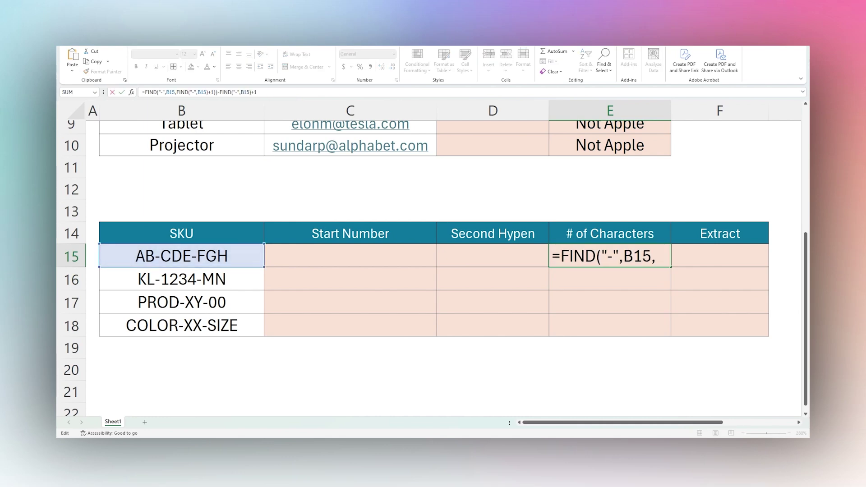
text(()
key(Return)
key(Up)
click(222, 92)
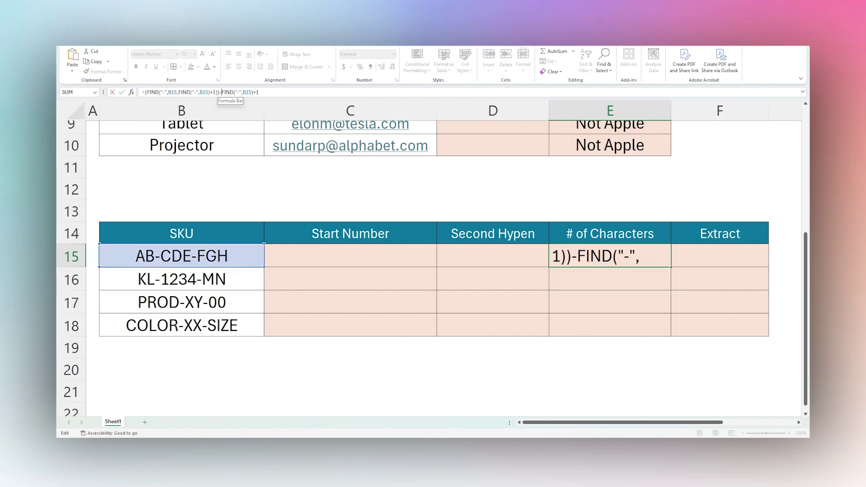
text(()
click(260, 92)
key(Return)
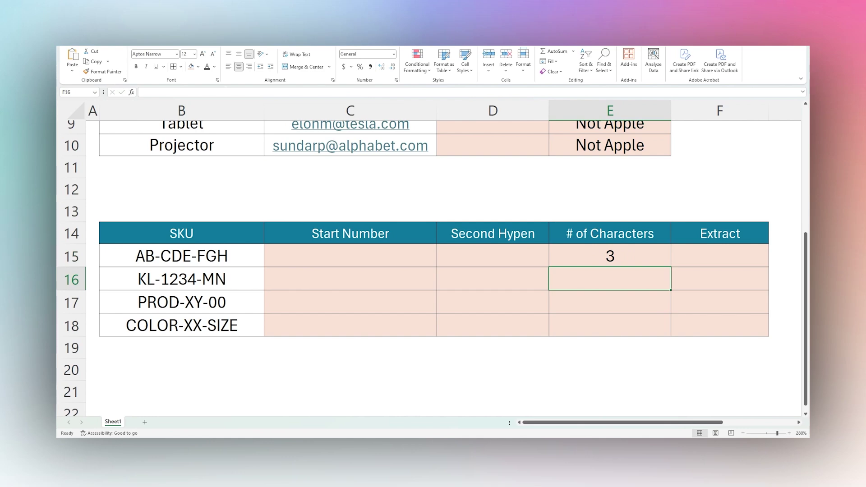
Cut the subtraction formula without its equals sign from E15 and leave the # of Characters cell empty
click(622, 258)
double_click(622, 257)
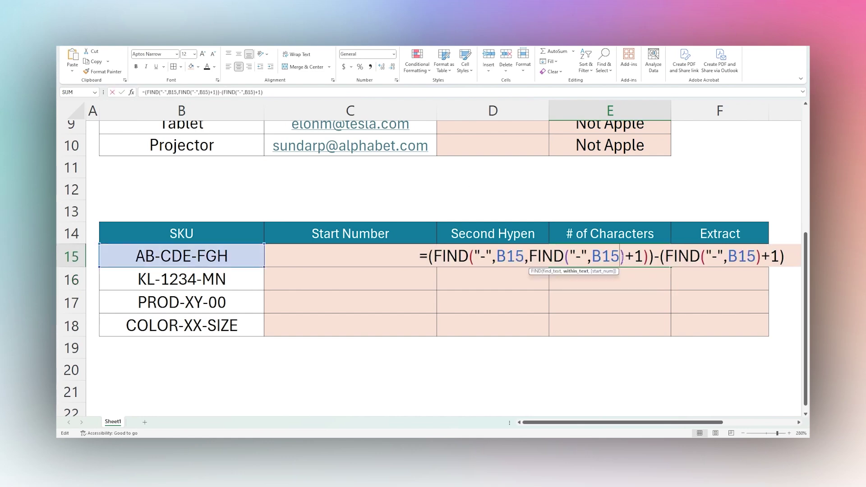
drag(761, 252, 427, 256)
key(Return)
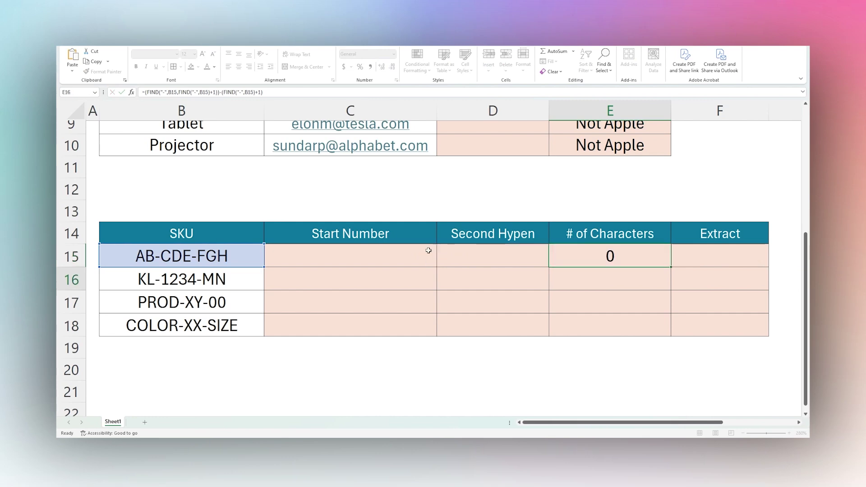
click(570, 248)
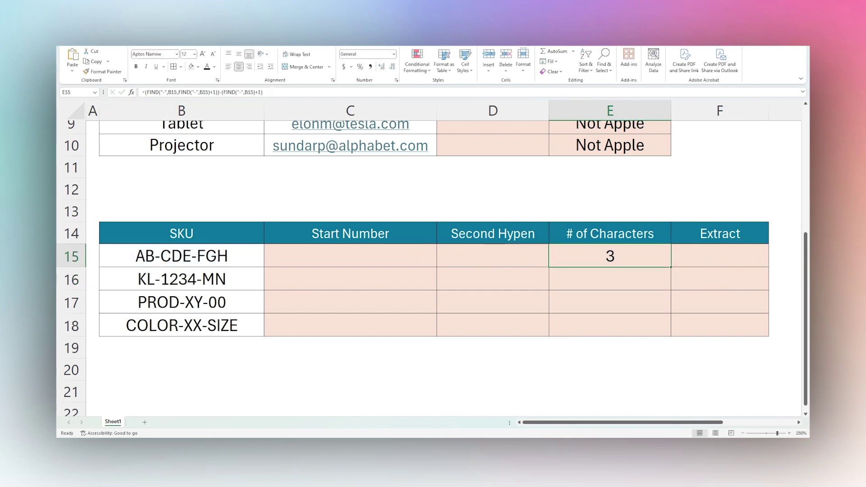
drag(263, 92, 144, 92)
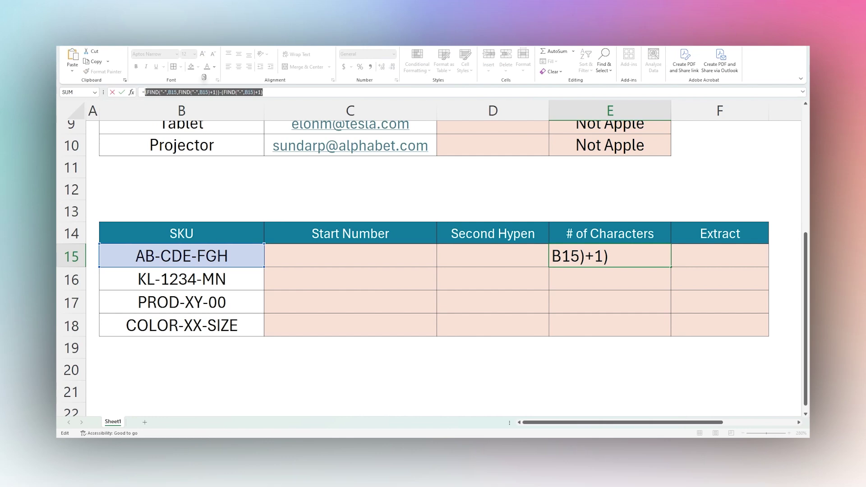
key(ctrl+x)
key(BackSpace)
key(Return)
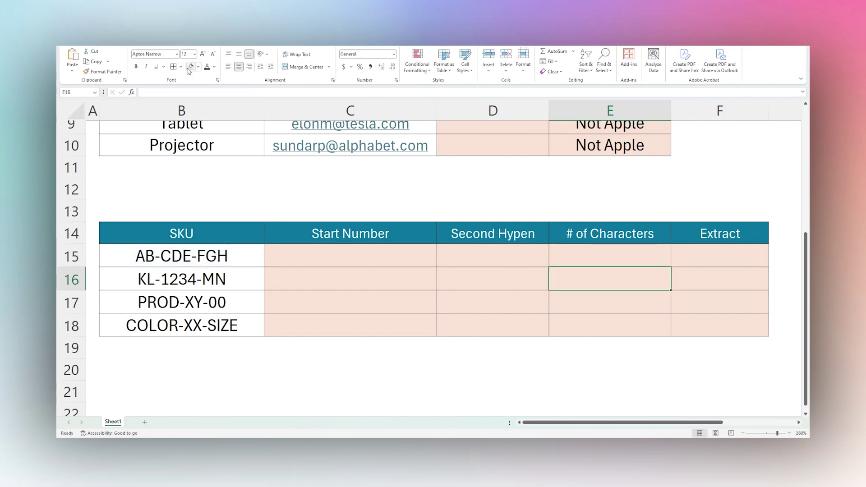
Replace the 0 character count in F15's MID formula with the cut expression (FIND("-",B15,FIND("-",B15)+1))-(FIND("-",B15)+1)
click(692, 257)
key(ctrl+v)
double_click(691, 257)
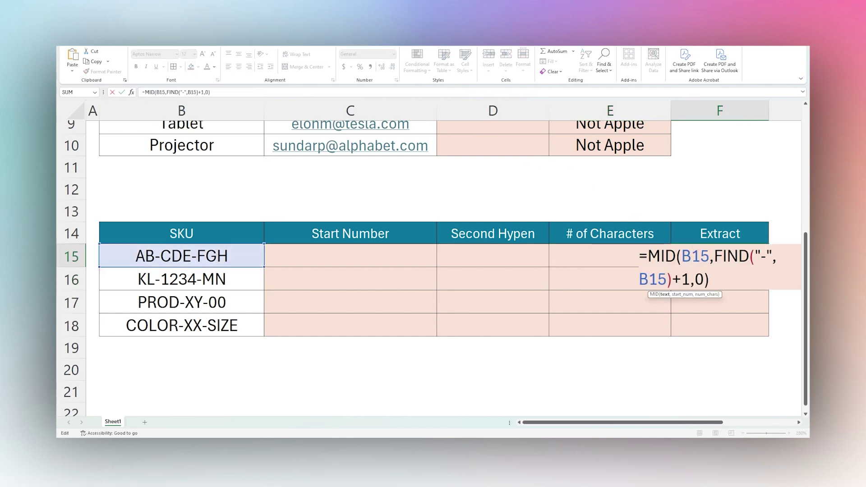
key(shift+Left)
key(ctrl+v)
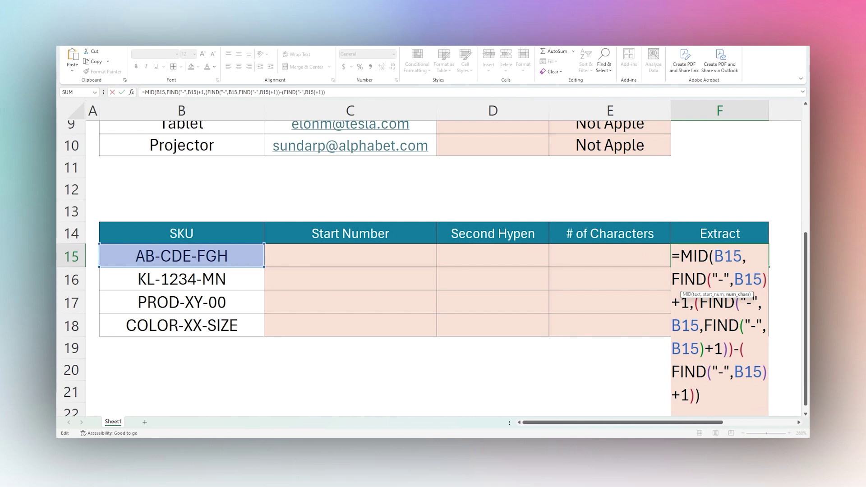
key(Return)
click(685, 255)
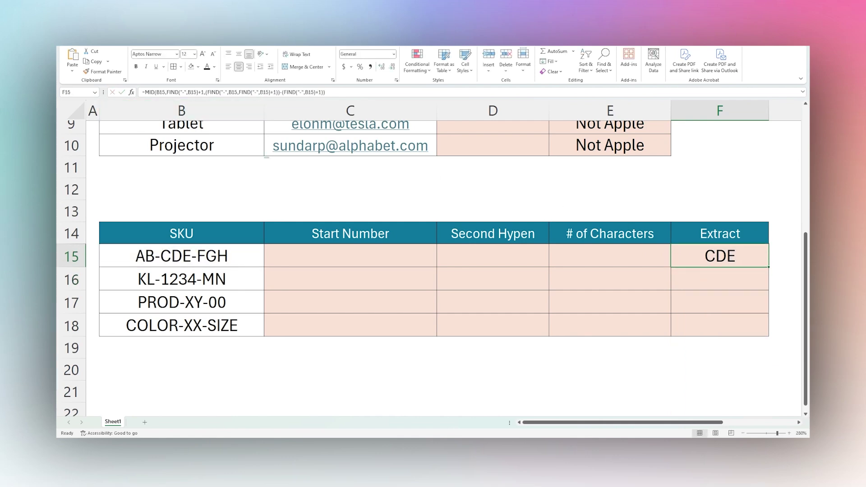
double_click(694, 259)
key(Escape)
Fill the combined MID formula from F15 down through F18 in the Extract column
drag(380, 257, 589, 261)
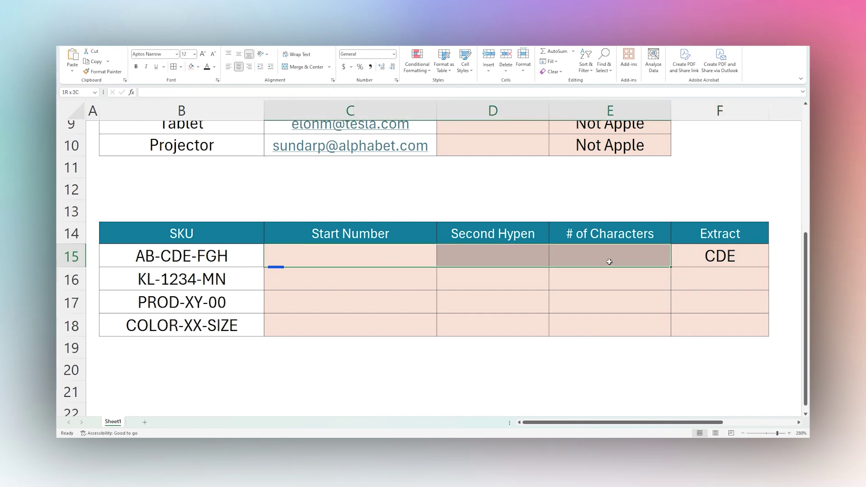
click(726, 264)
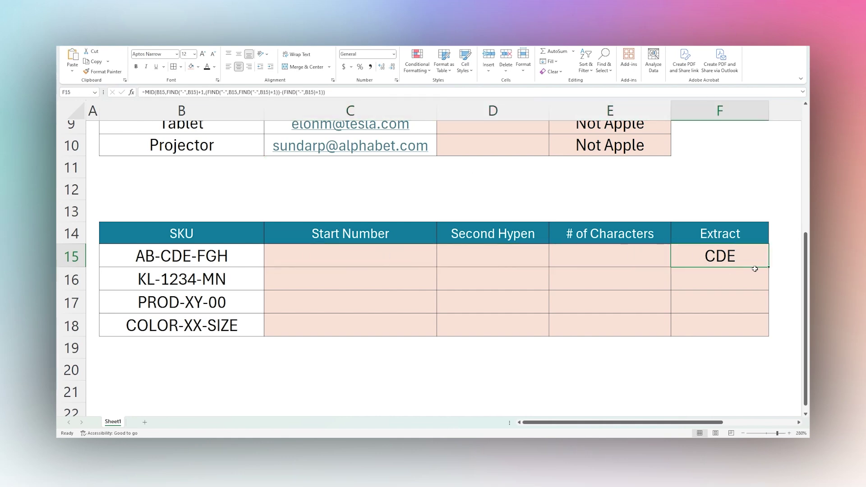
drag(768, 266, 740, 329)
Check the extracted values in F15:F18 and inspect the MID formula in F18 without changing it
click(719, 258)
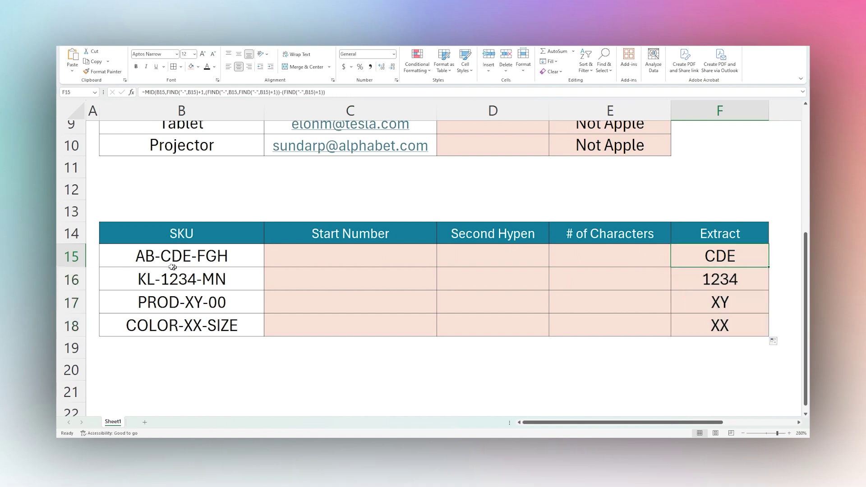
drag(746, 263, 736, 325)
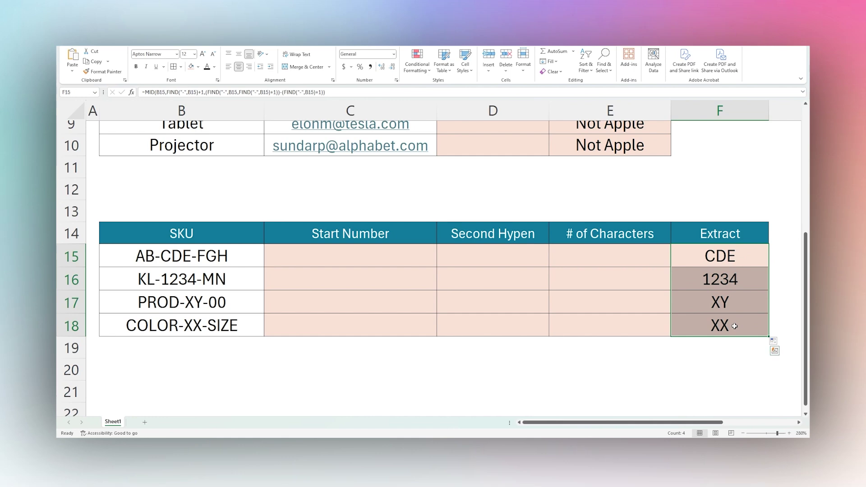
double_click(733, 324)
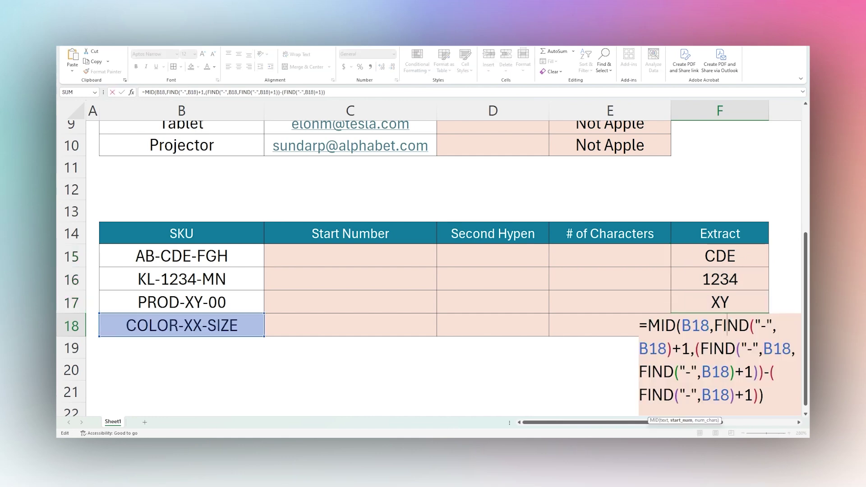
double_click(661, 325)
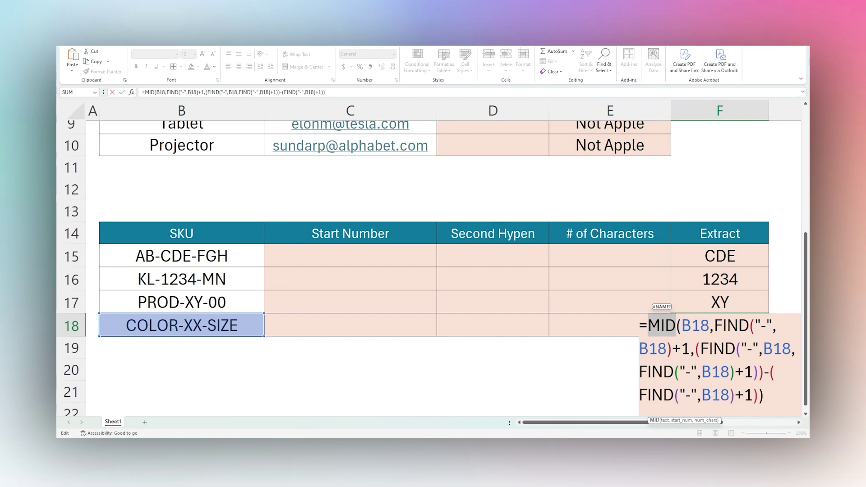
key(Escape)
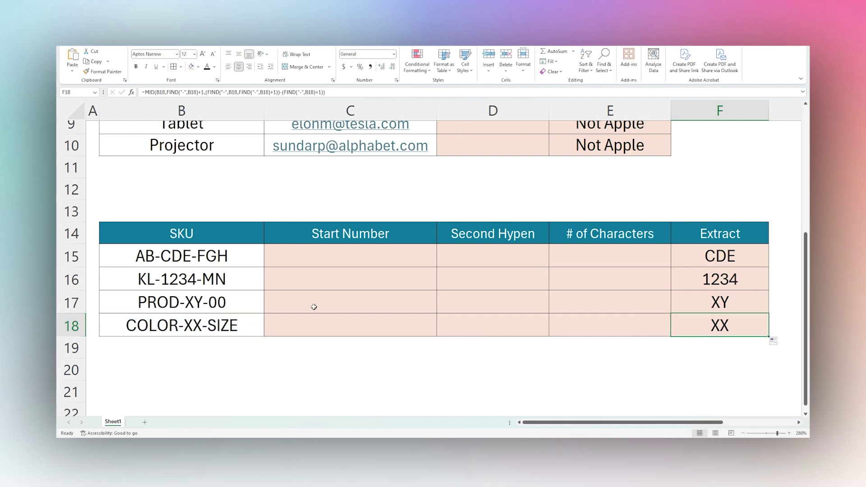